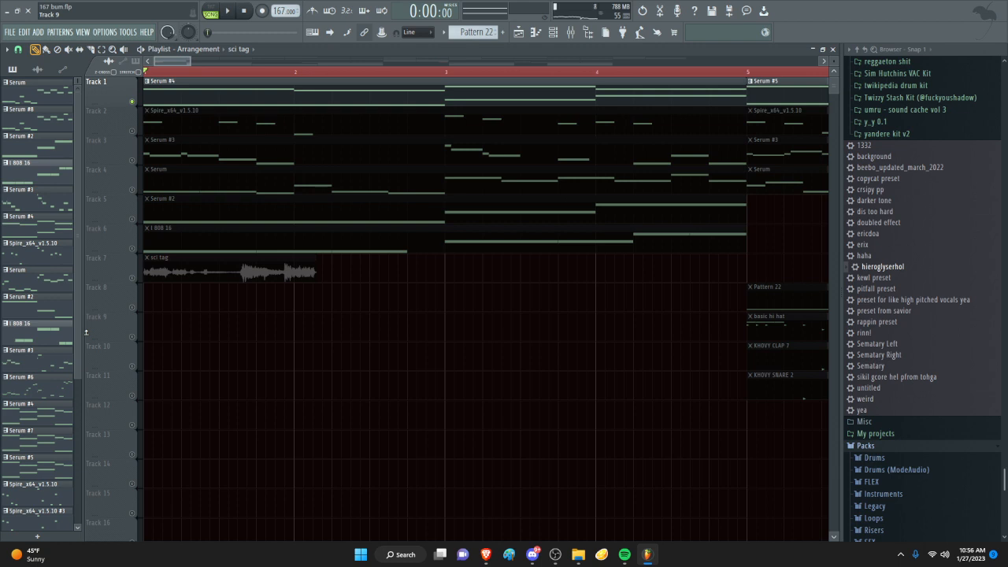
scroll(189, 126, "down", 4)
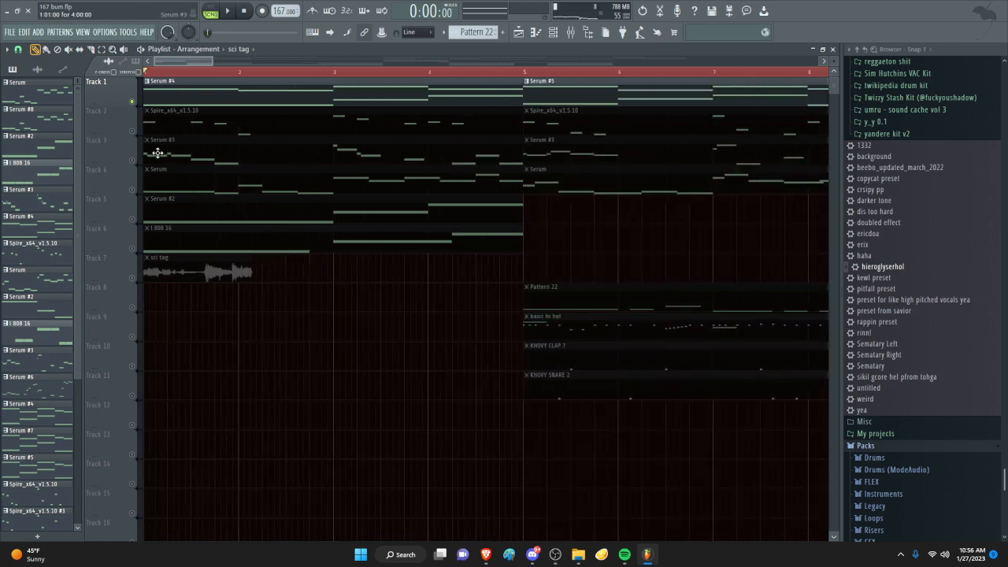
scroll(150, 155, "down", 3)
scroll(136, 161, "up", 2)
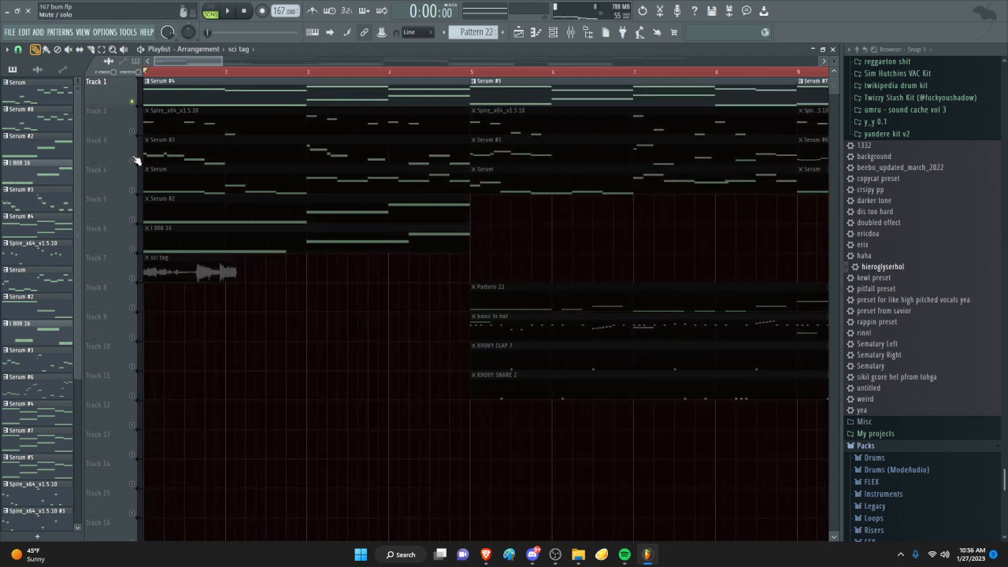
scroll(142, 126, "down", 6)
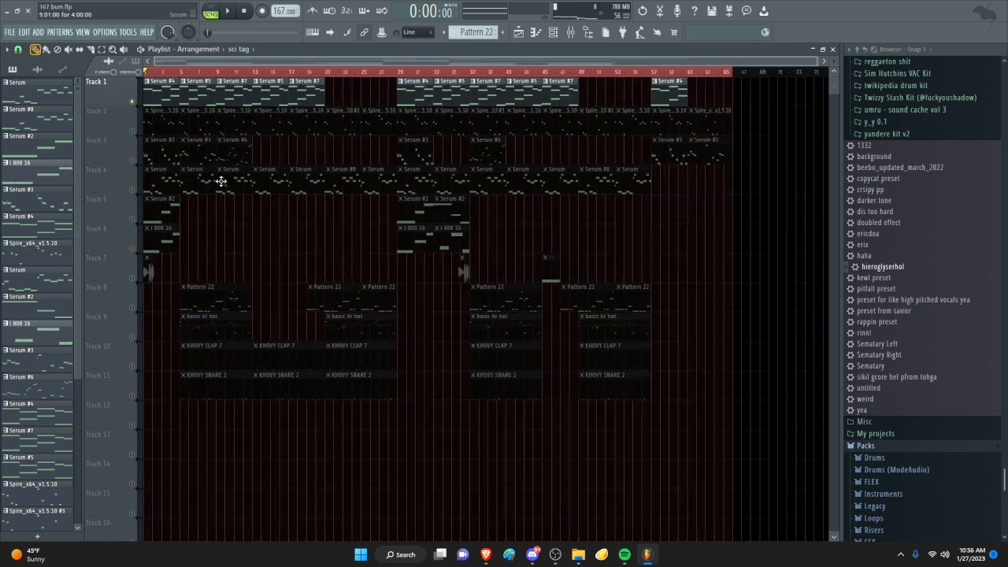
scroll(75, 196, "up", 5)
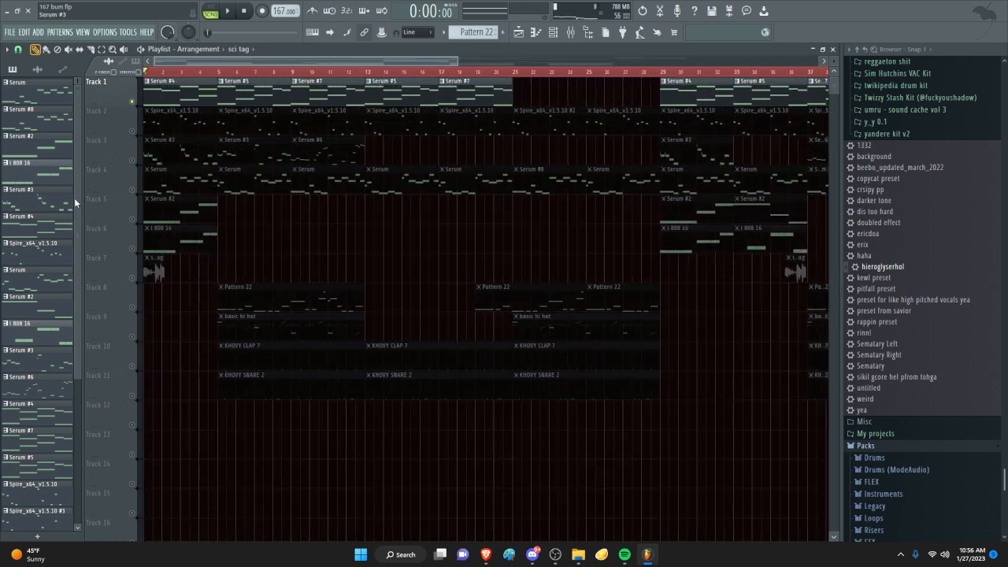
scroll(97, 150, "up", 4)
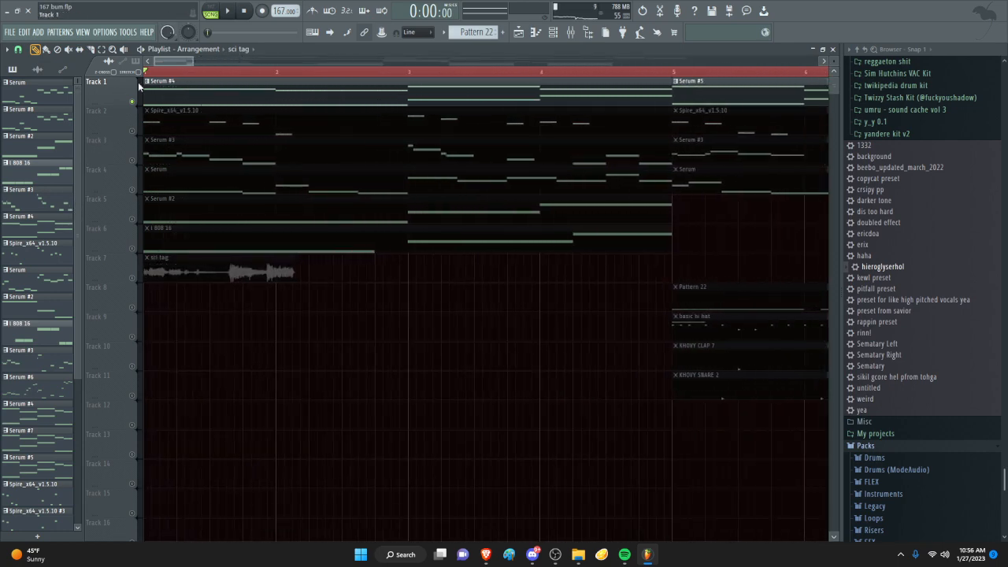
scroll(167, 110, "down", 2)
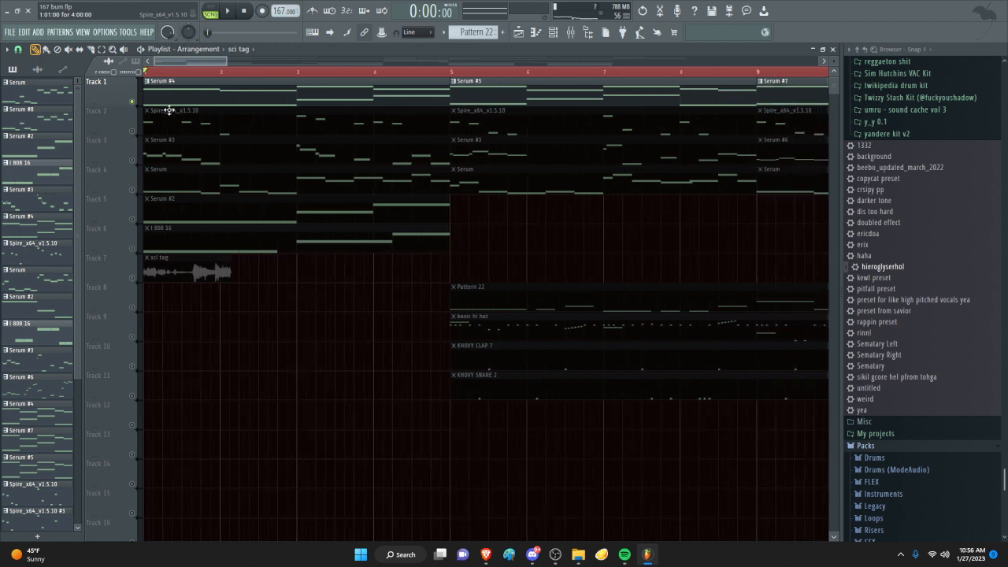
- Open the Serum #4 pattern from Track 1 in the piano roll and briefly check the mixer
double_click(216, 97)
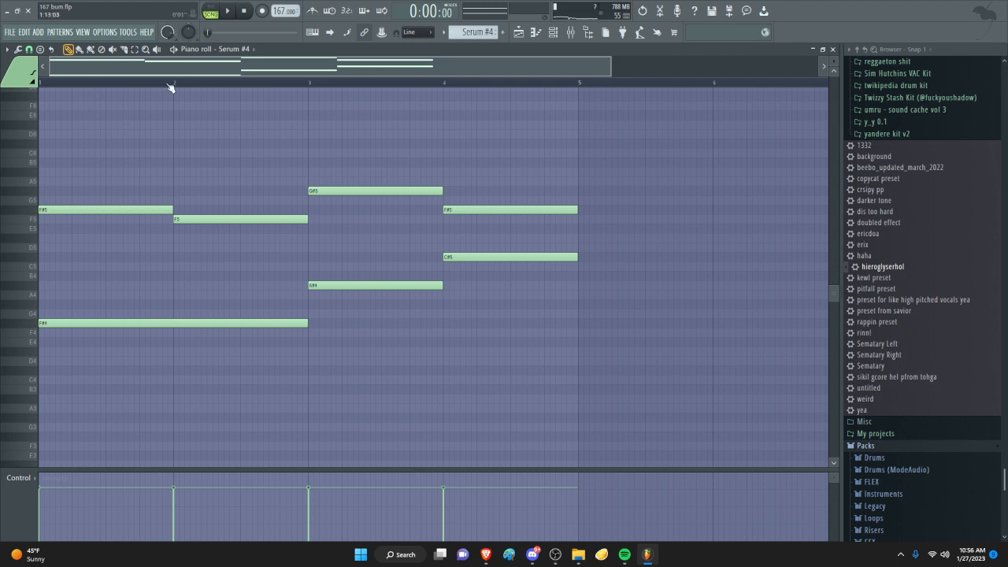
left_click(571, 32)
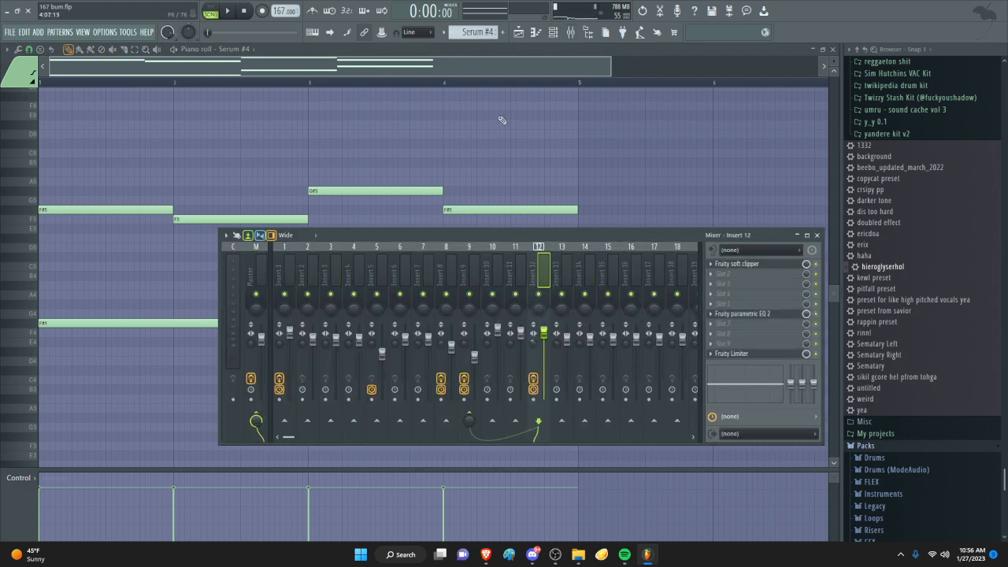
key("F9")
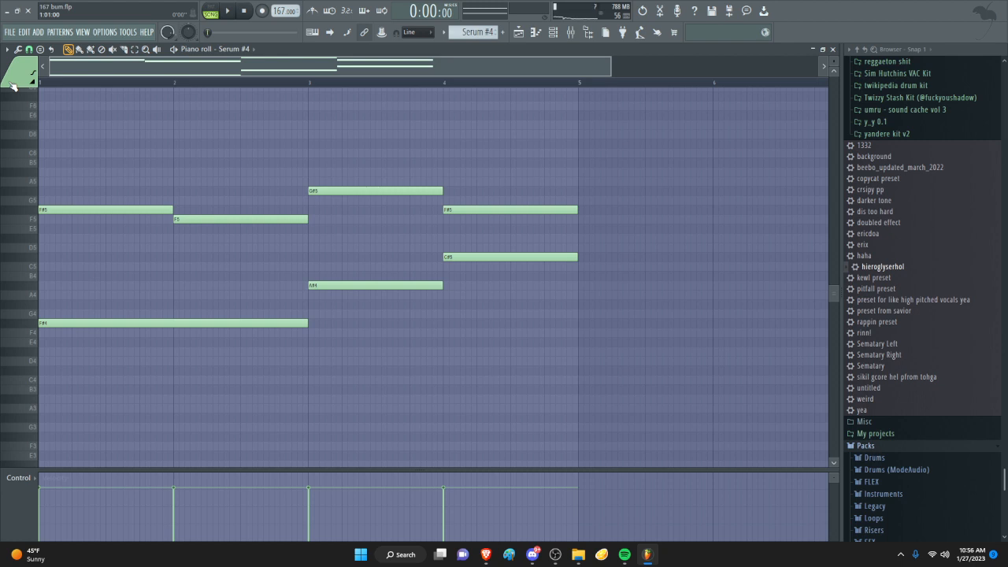
- Open the Serum #4 instrument to inspect its chord preset, then close it and the channel rack
left_click(561, 29)
left_click(367, 213)
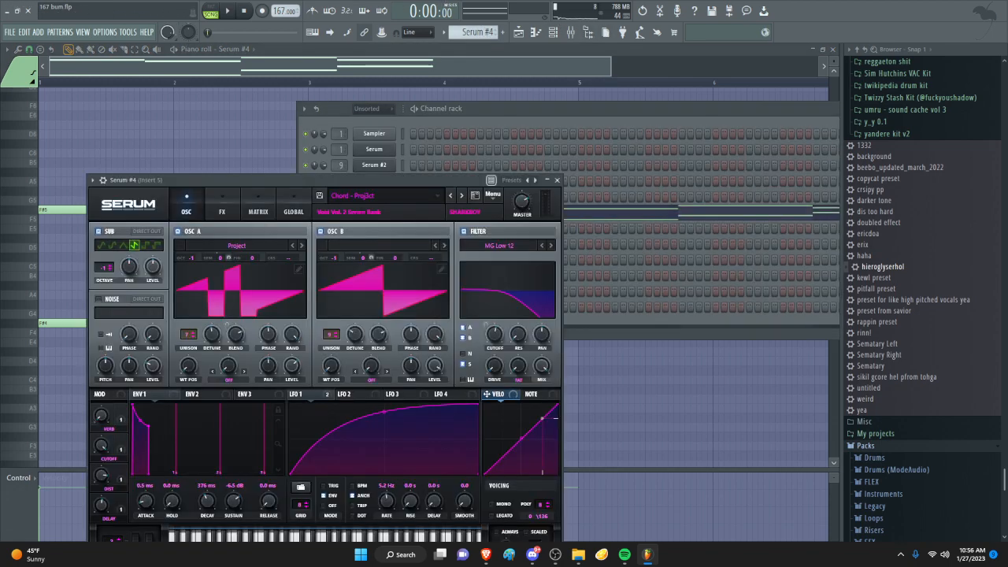
left_click_drag(350, 182, 320, 133)
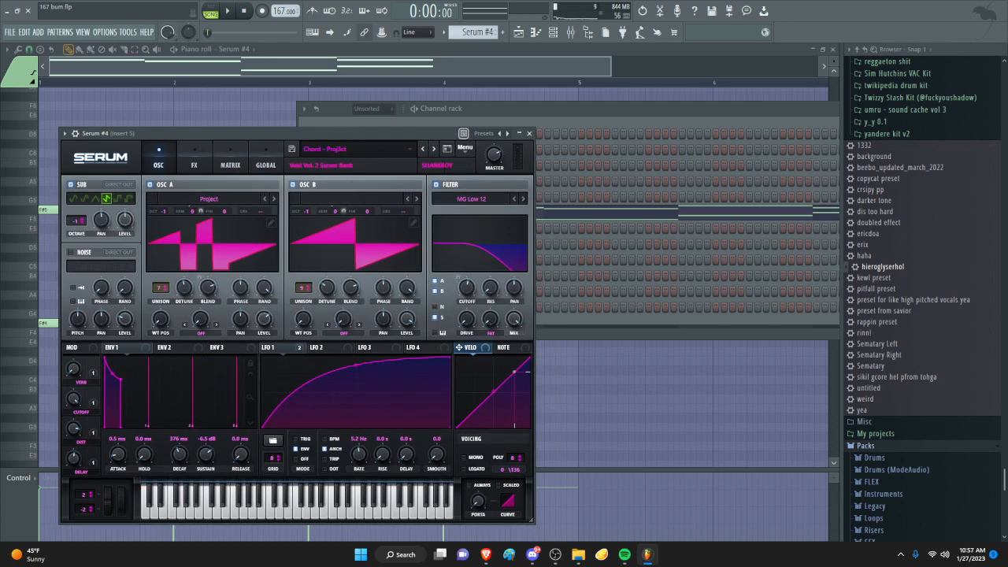
left_click(530, 134)
key("F6")
- Play the soloed Track 1 chords from the start and follow them in the playlist, then stop playback
key("space")
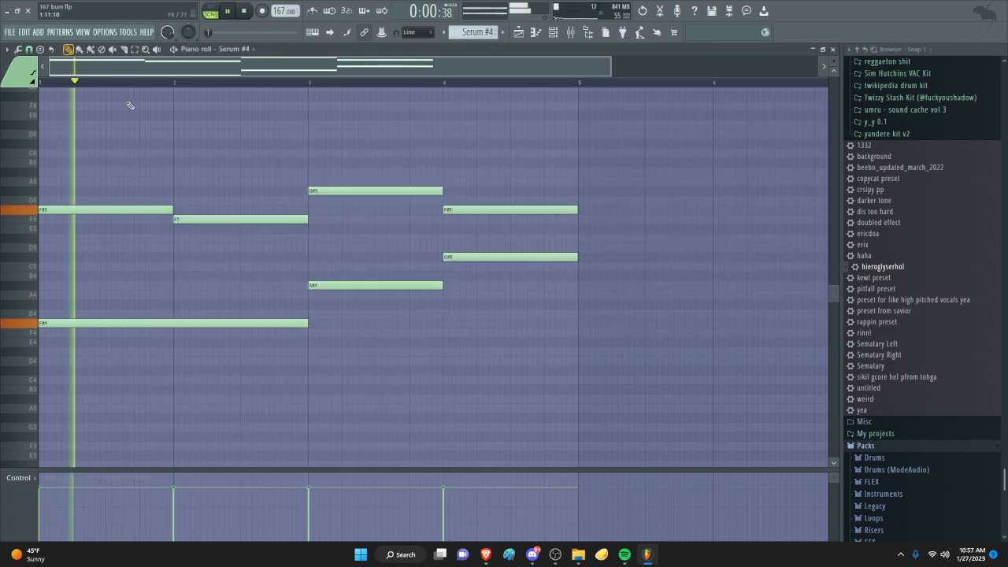
left_click(518, 33)
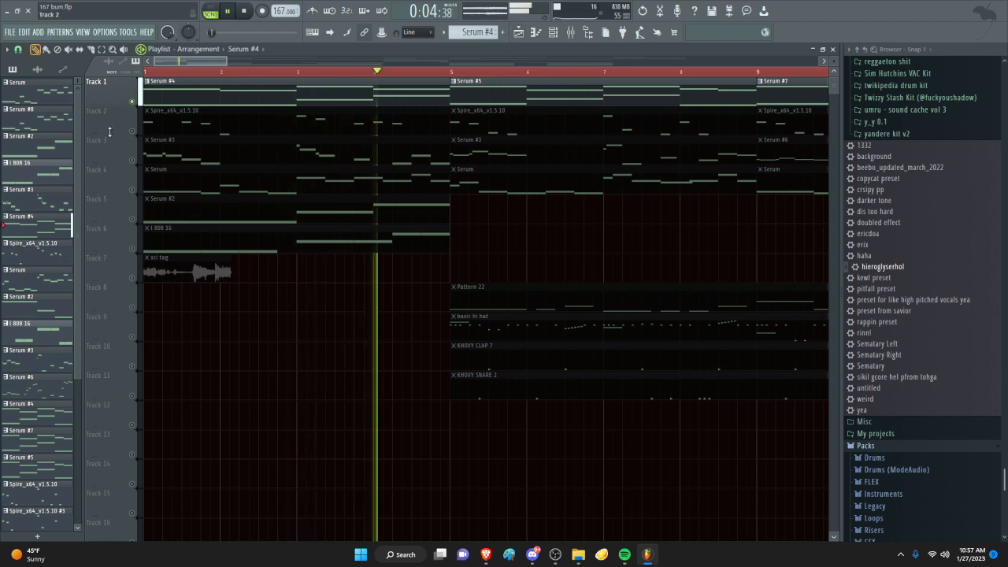
scroll(299, 134, "down", 4)
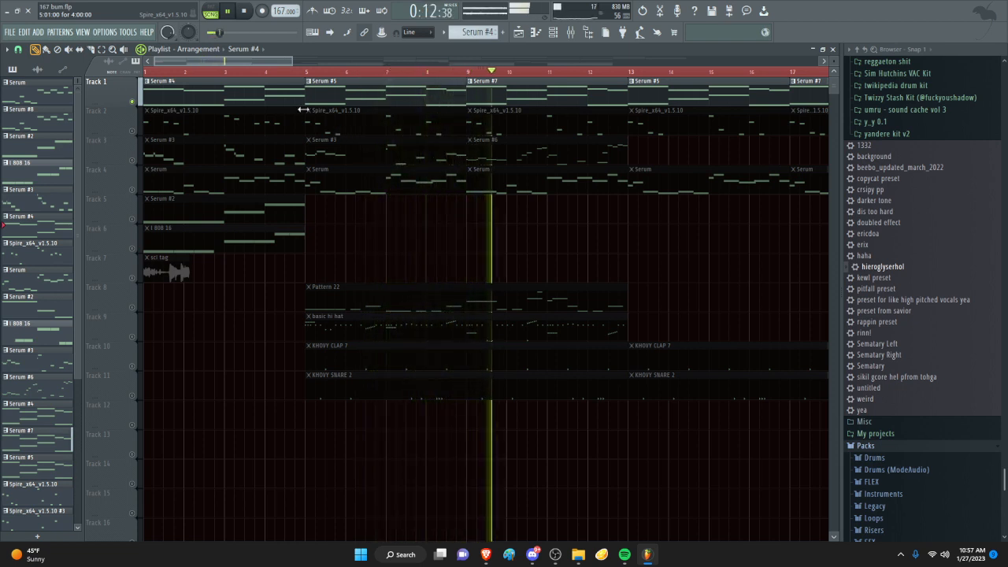
key("space")
- Solo Track 2 with the Spire_x64_v1.5.10 clips and play it from the start of the arrangement
left_click_drag(172, 78, 145, 81)
scroll(107, 120, "up", 3)
left_click(131, 130, "ctrl")
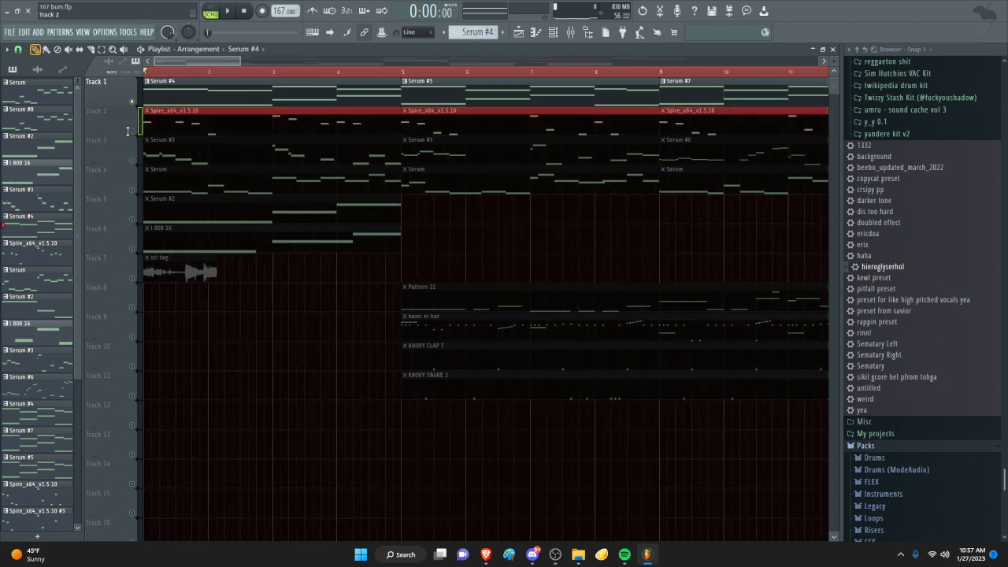
scroll(93, 111, "up", 2)
key("space")
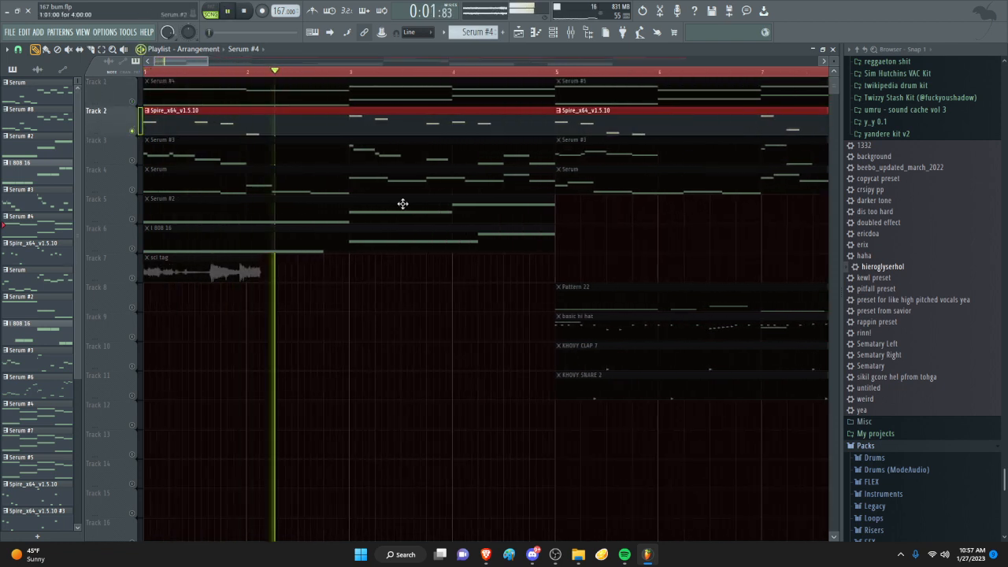
- Bring up the mixer with Insert 8 selected to examine the Spire effect chain, and stop playback
left_click(589, 33)
left_click(446, 278)
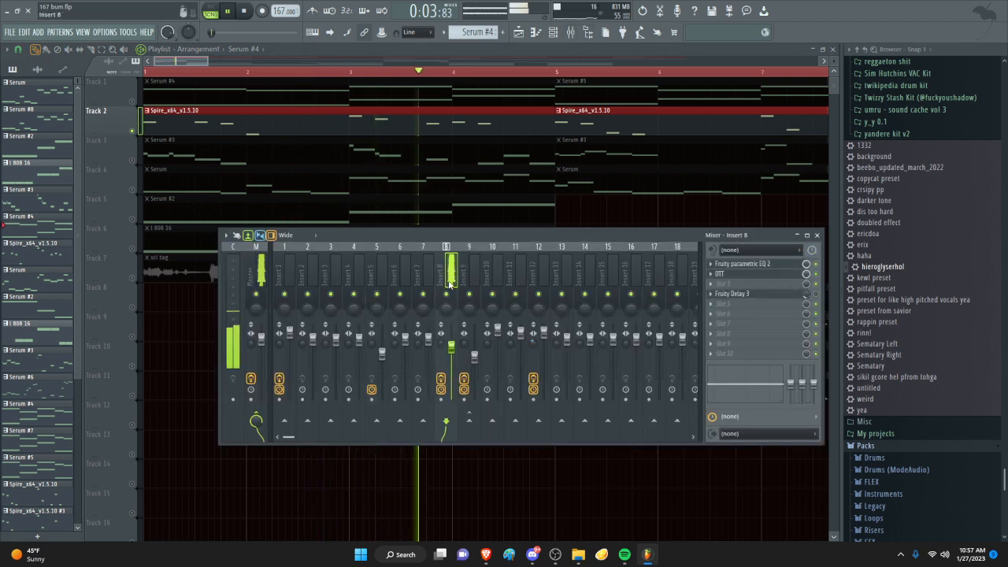
key("space")
scroll(269, 60, "down", 2)
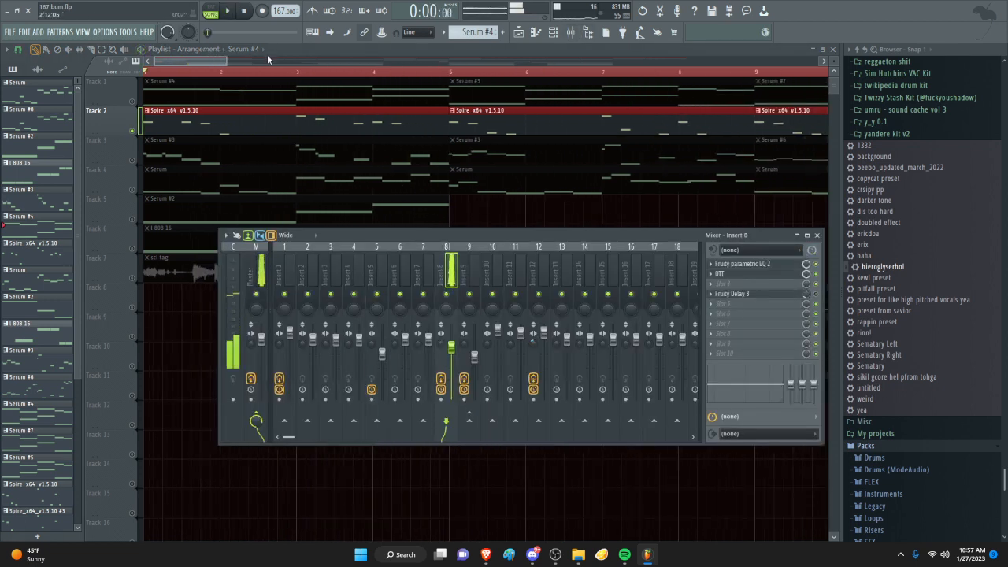
- Open the OTT effect on Insert 8 to examine its settings while briefly playing the Spire melody
left_click(721, 274)
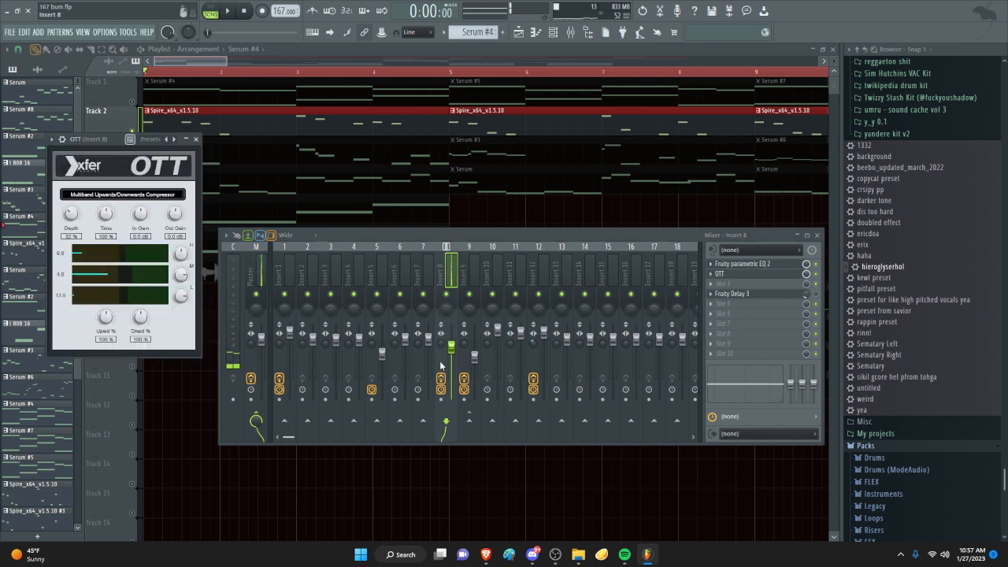
key("space")
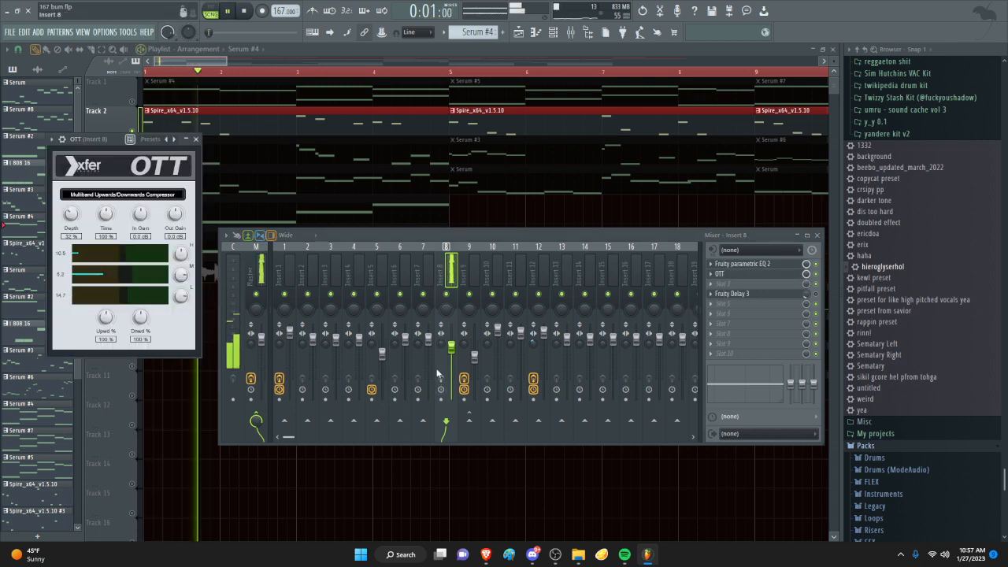
key("space")
left_click(768, 277)
left_click(768, 276)
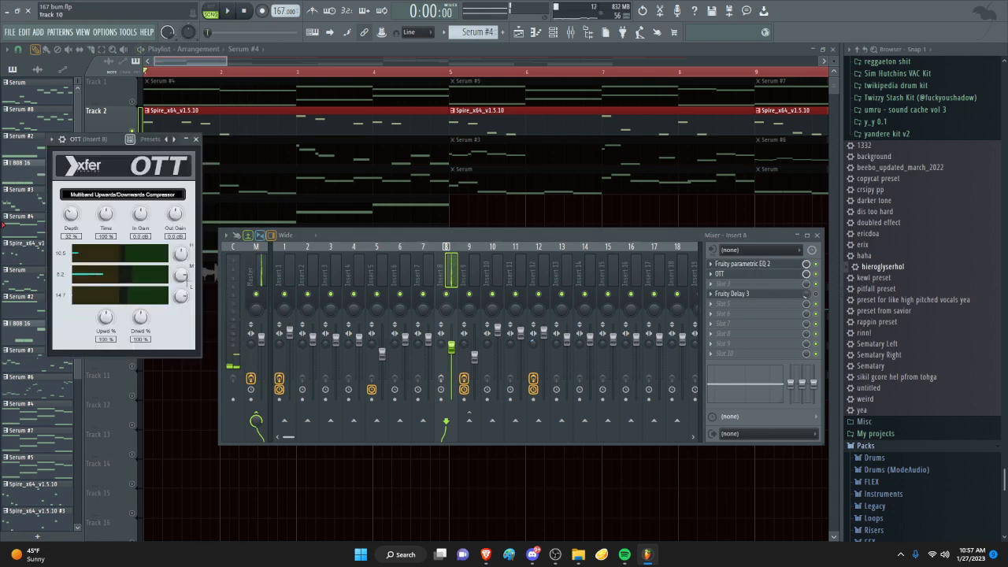
- Open Fruity parametric EQ 2 on Insert 8 and compare playback before and after toggling Fruity Delay 3
left_click(740, 263)
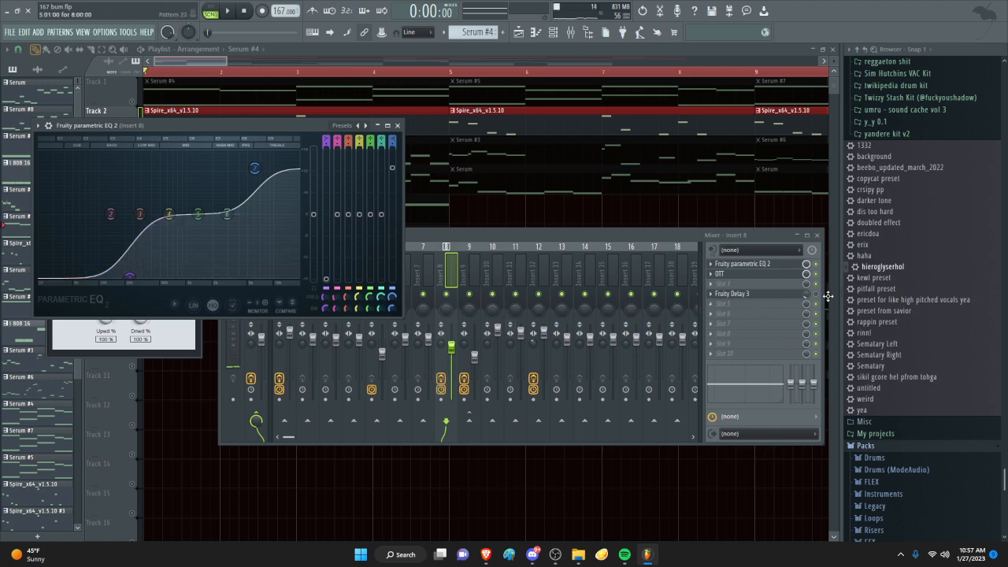
key("space")
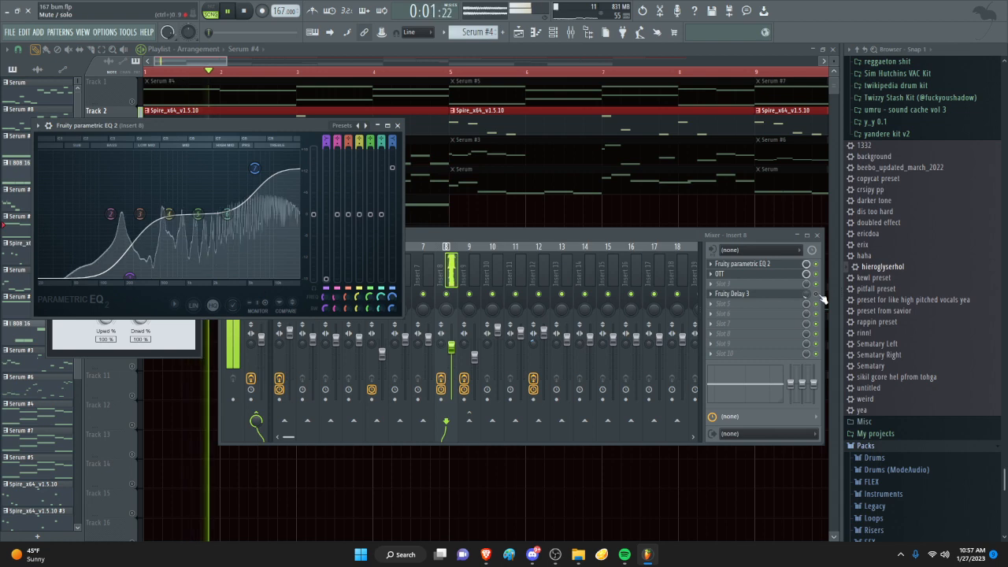
key("space")
left_click(816, 293)
key("space")
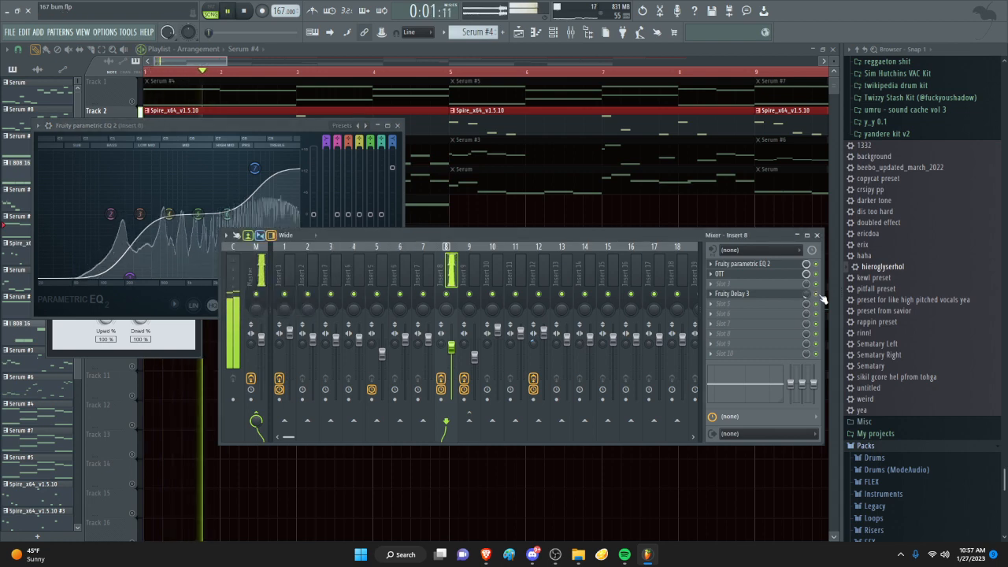
key("space")
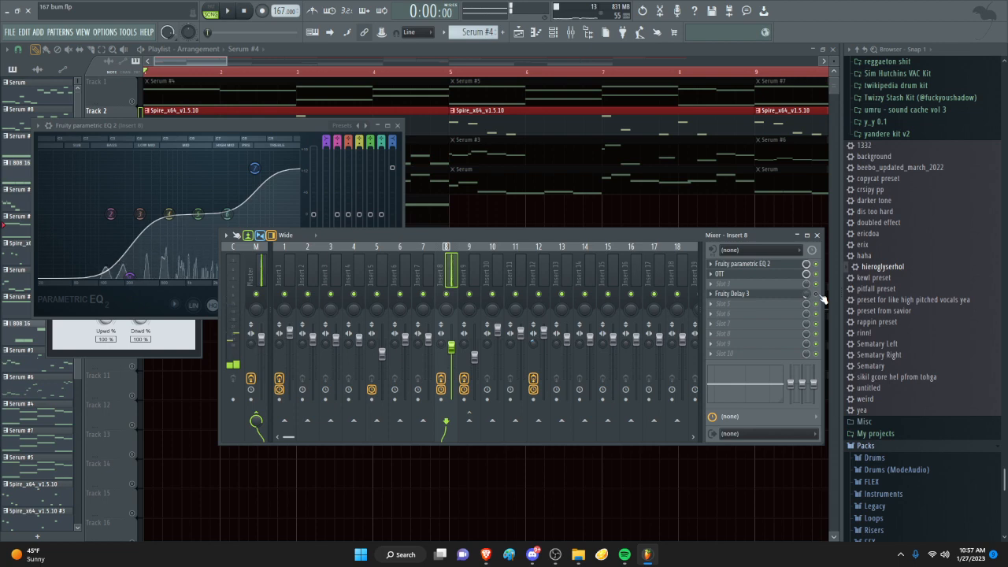
- Close the mixer and effect windows, unmute Track 1 alongside Track 2, and play both together from the start
left_click(193, 73)
left_click_drag(193, 72, 104, 111)
left_click(132, 102)
scroll(128, 143, "up", 3)
key("space")
scroll(178, 141, "down", 3)
scroll(322, 117, "down", 1)
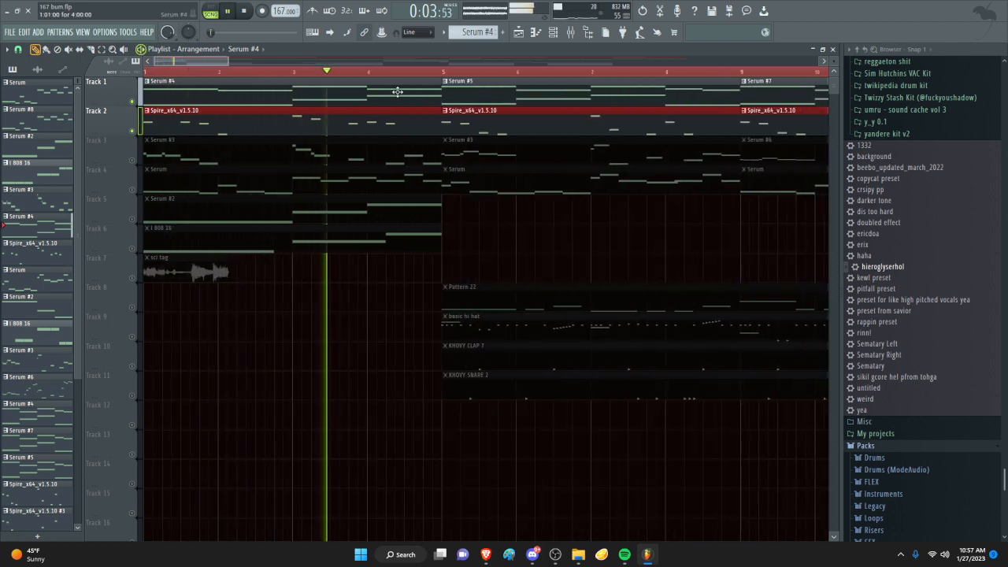
scroll(492, 111, "down", 1)
scroll(492, 111, "down", 1)
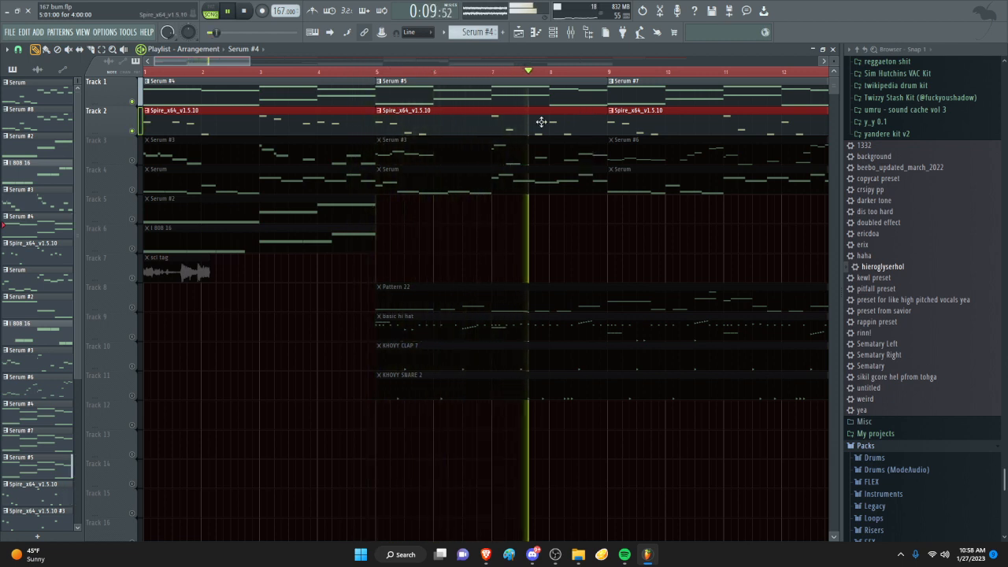
key("space")
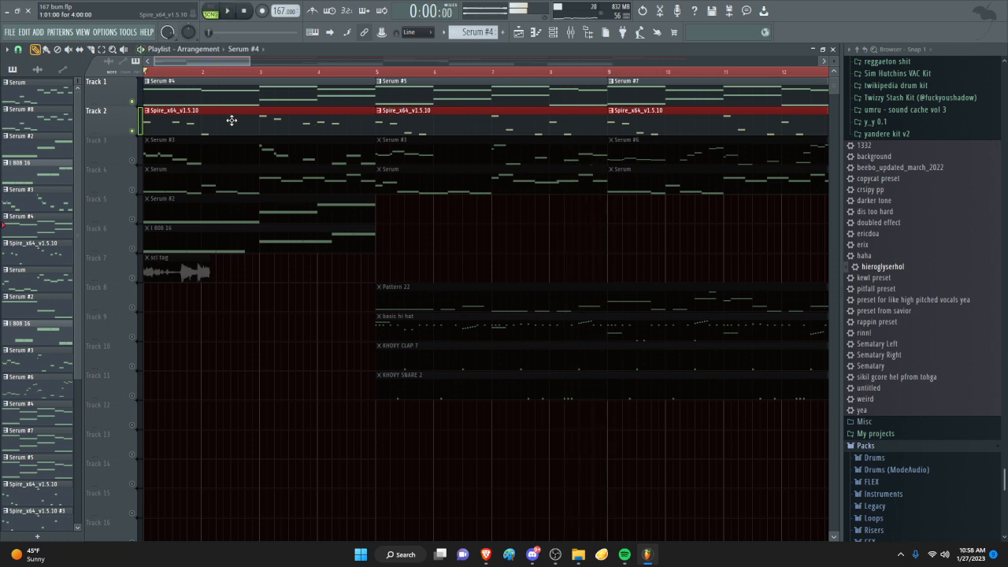
- Open the Spire_x64_v1.5.10 pattern from Track 2 in the piano roll and audition its F#3, F3 and A#2 notes
double_click(315, 128)
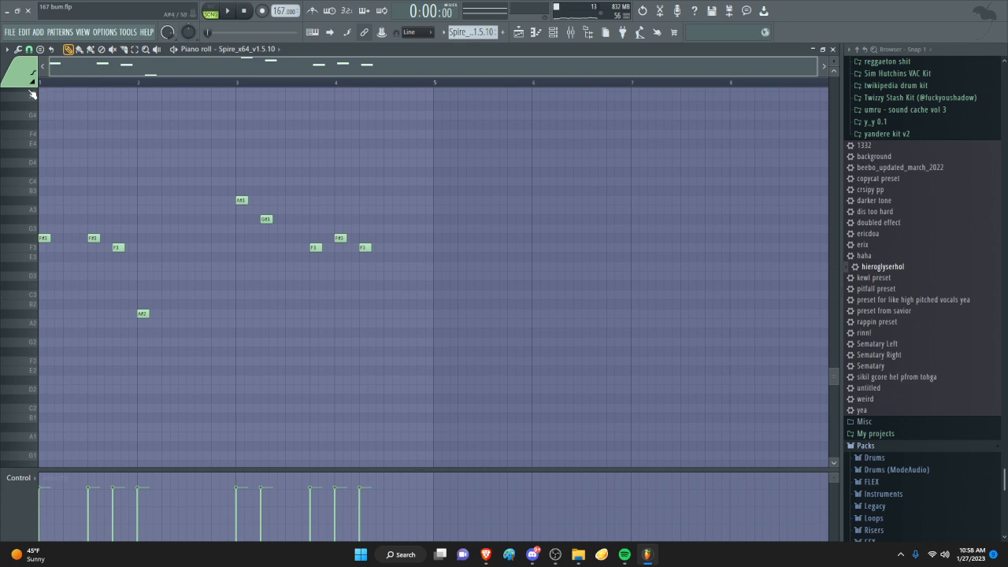
scroll(5, 242, "up", 2)
left_click(9, 240)
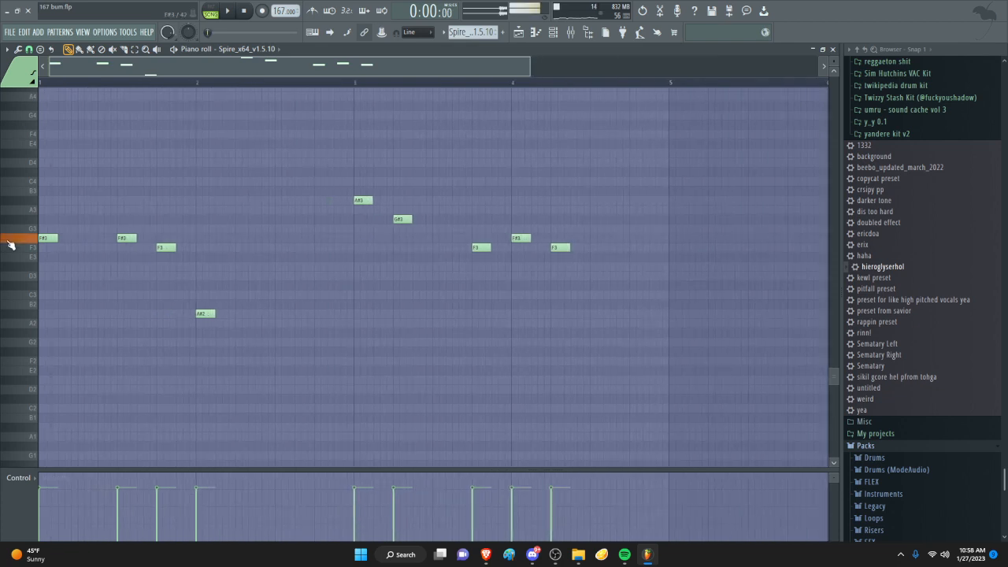
left_click(18, 248)
left_click(30, 314)
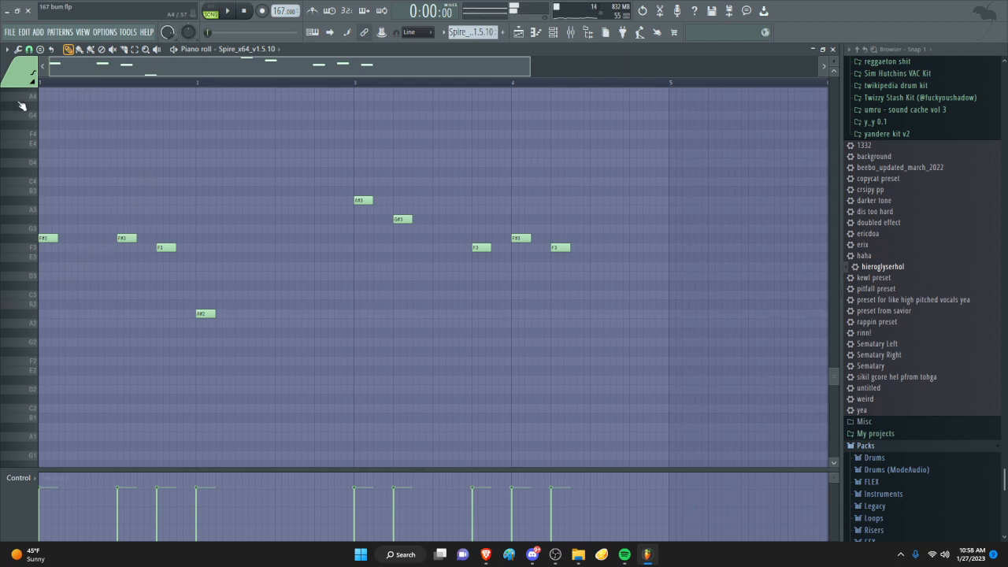
key("q")
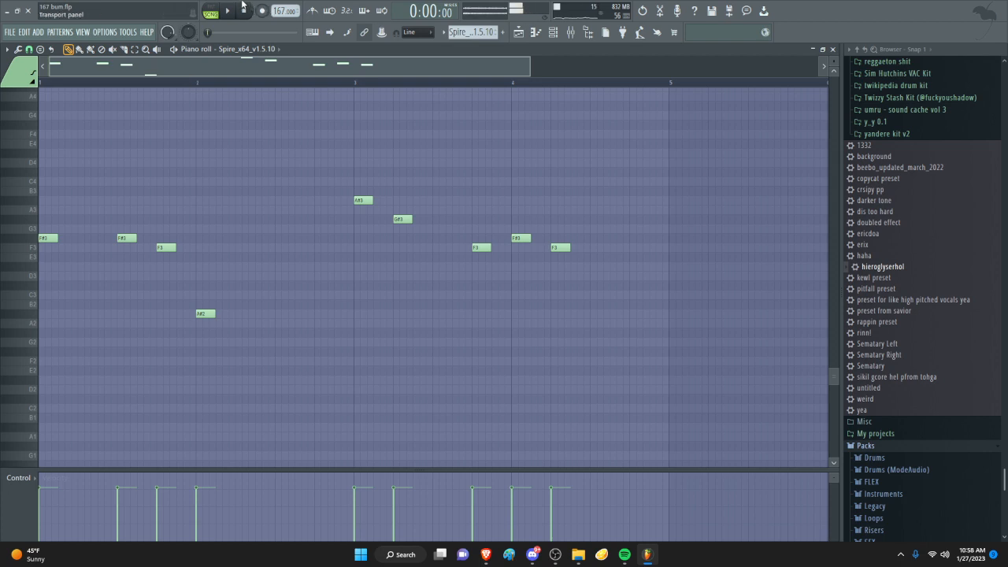
- Play through the Spire melody in the piano roll, stop playback, and return to the playlist
scroll(223, 214, "down", 2)
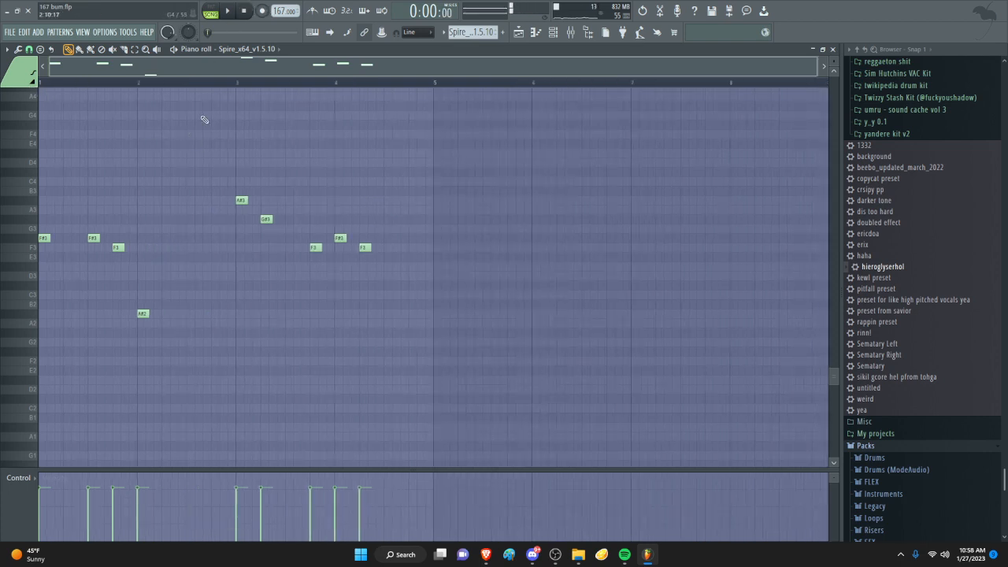
key("space")
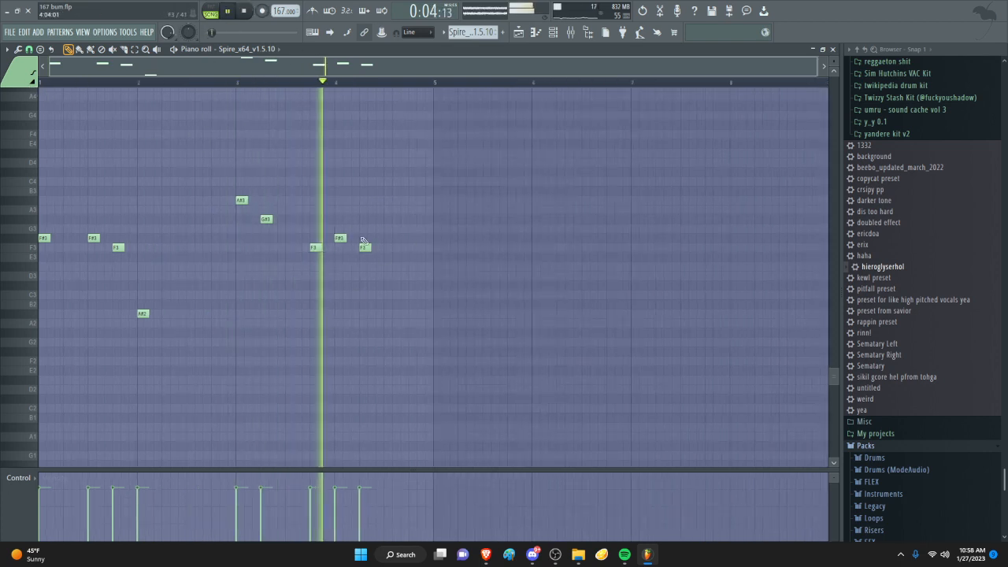
key("space")
left_click(518, 31)
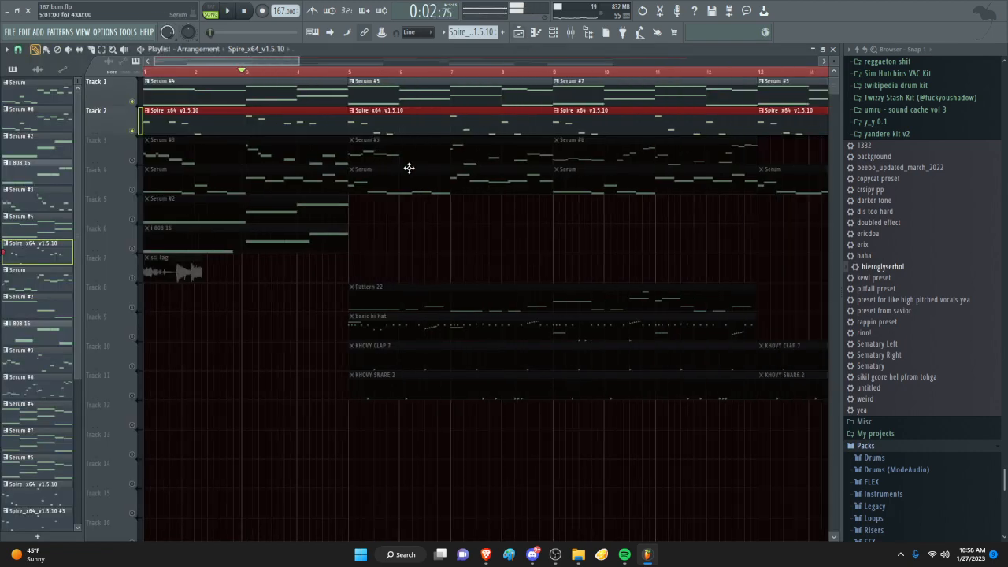
- Open the Spire_x64_v1.5.10 pattern from Track 2 in the piano roll and audition its C#4, C4, F#3 and F3 notes
scroll(228, 112, "up", 2)
scroll(264, 103, "down", 3)
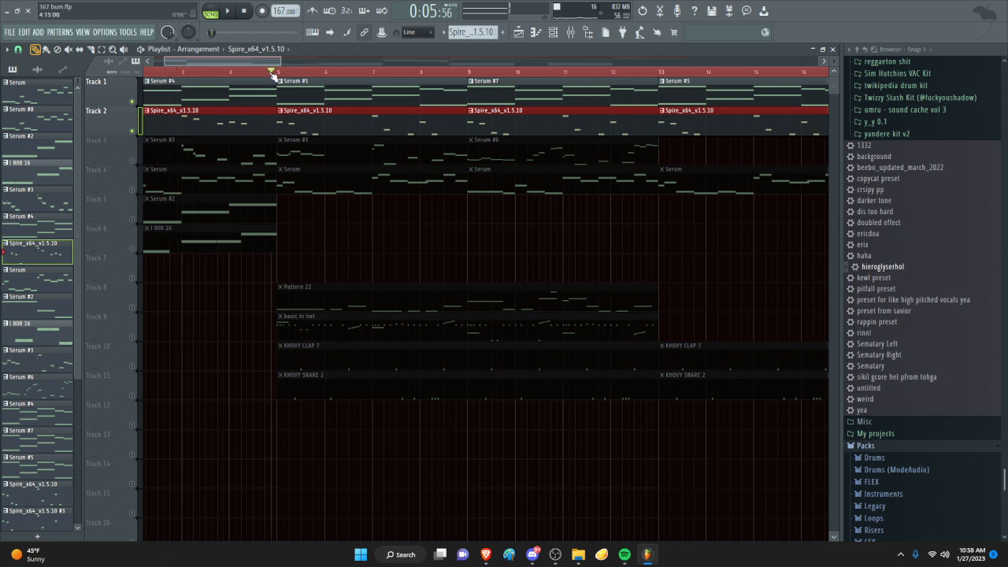
scroll(263, 103, "down", 1)
scroll(278, 170, "up", 1)
double_click(305, 118)
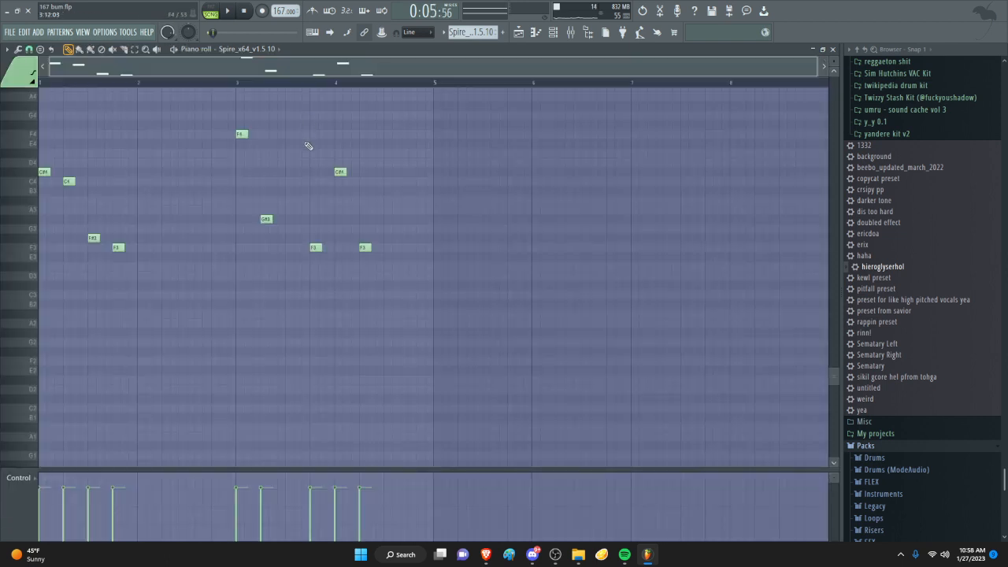
left_click(24, 174)
left_click(25, 182)
left_click(33, 236)
left_click(31, 250)
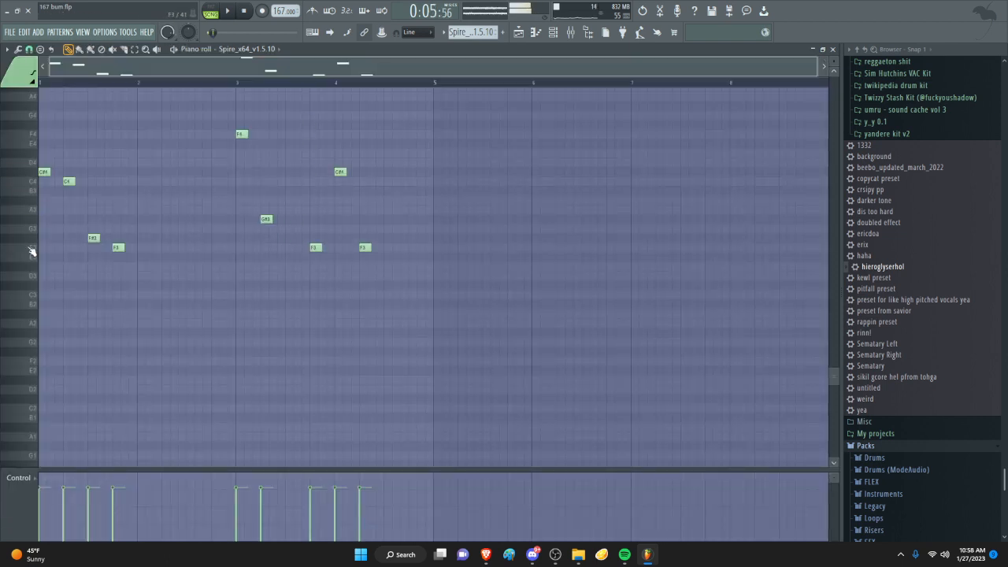
- Return to the playlist and solo Track 3
left_click(518, 32)
key("space")
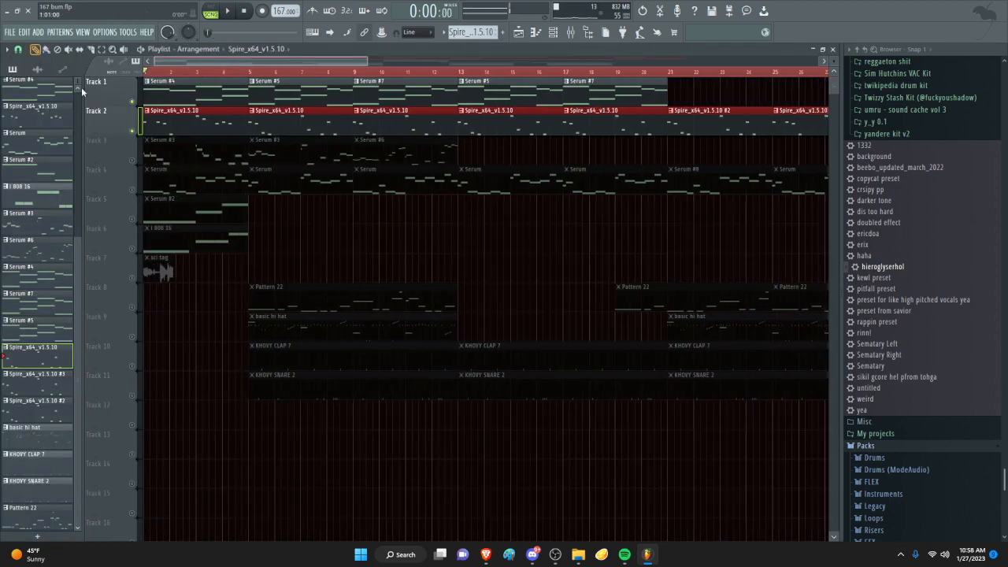
key("Page_Up")
key("Page_Up")
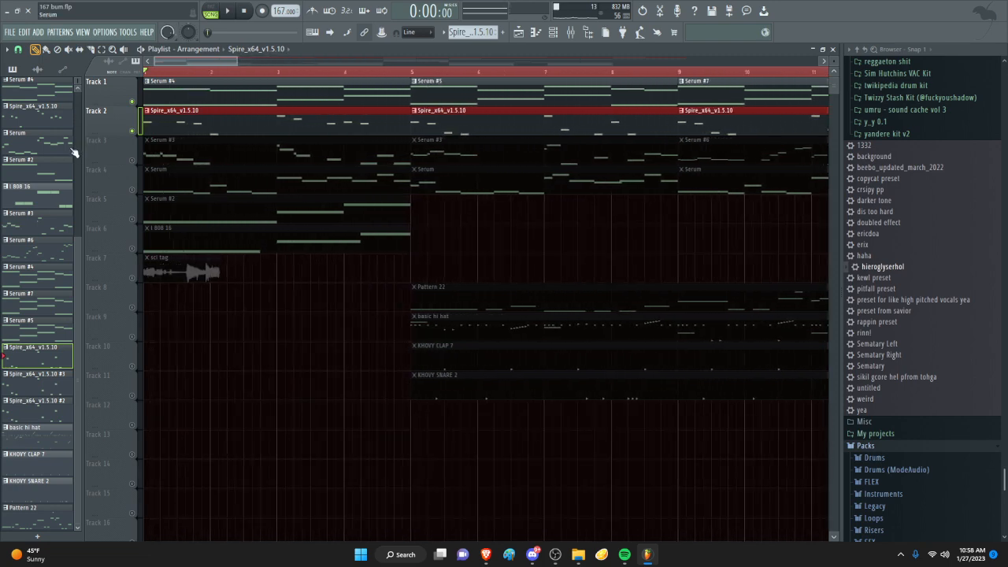
right_click(132, 160)
key("Page_Up")
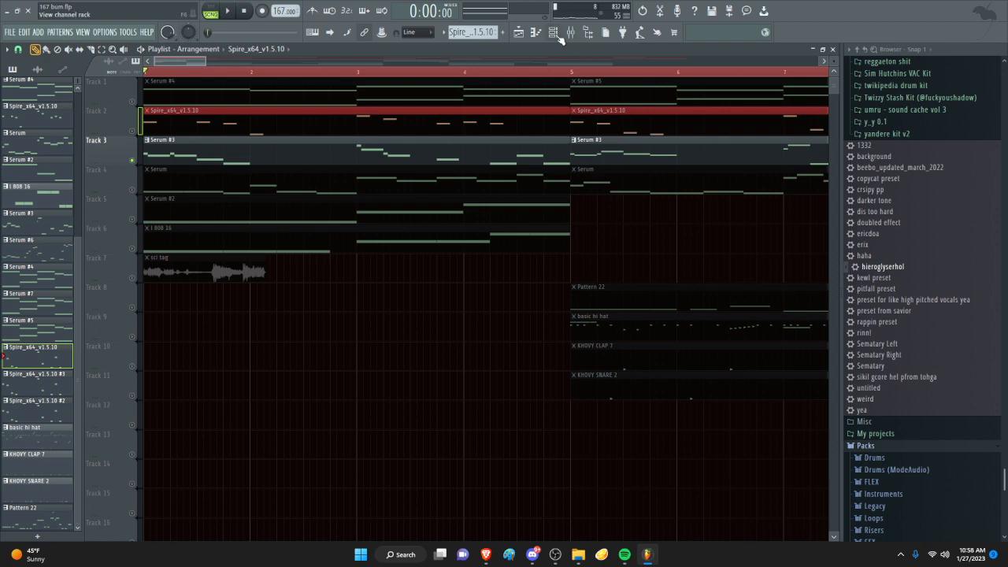
- View the Serum #3 instrument from the channel rack and close its window
left_click(555, 34)
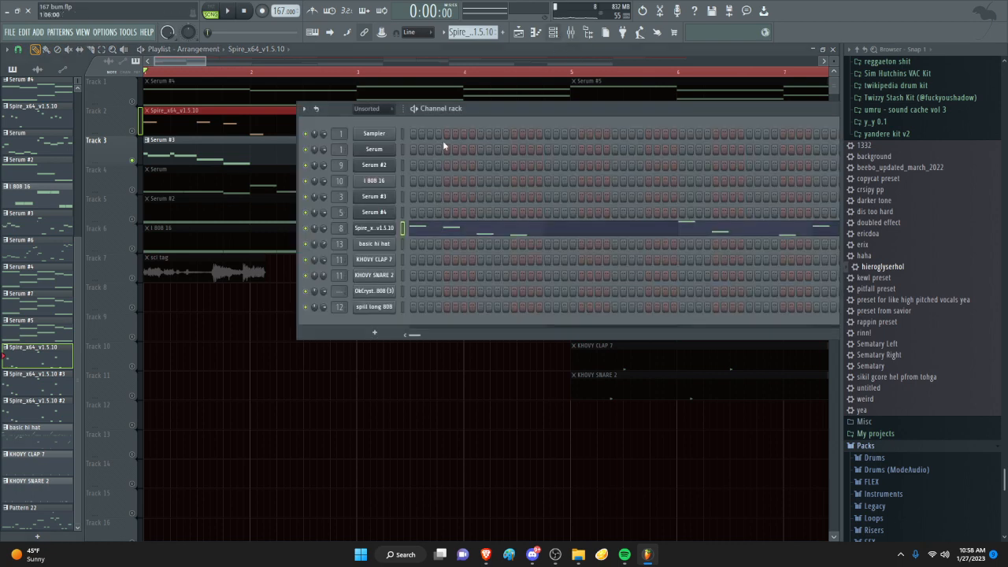
left_click(374, 196)
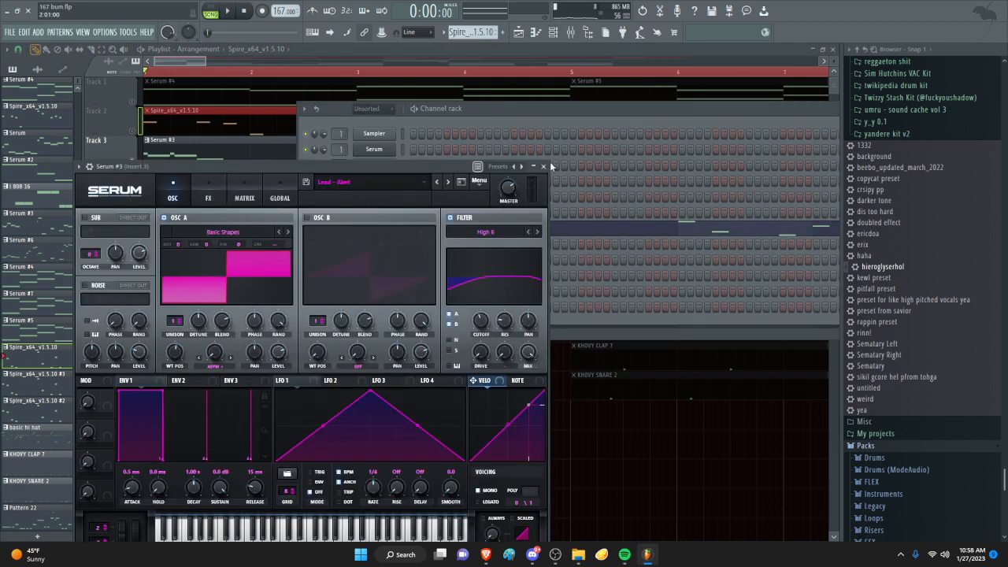
left_click(552, 168)
- Play soloed Track 3 from the start, check the effect slots of Insert 3 in the mixer, and stop playback
key("space")
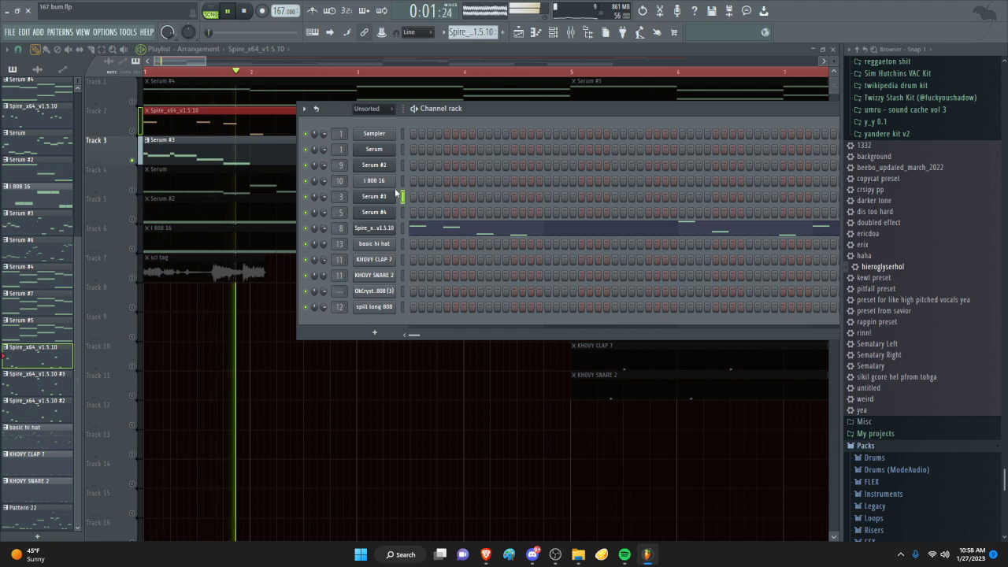
key("F9")
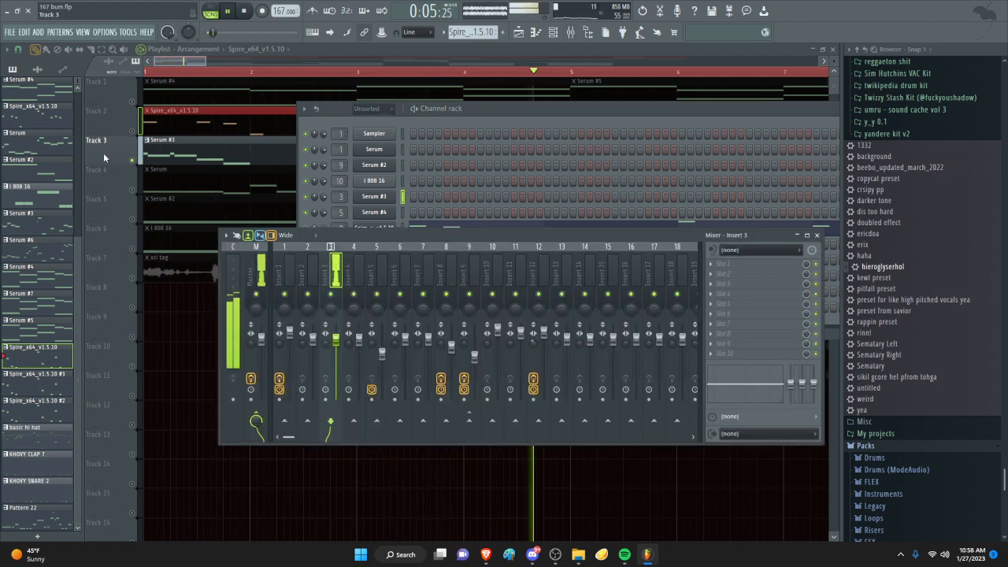
left_click(263, 169)
scroll(268, 170, "down", 5)
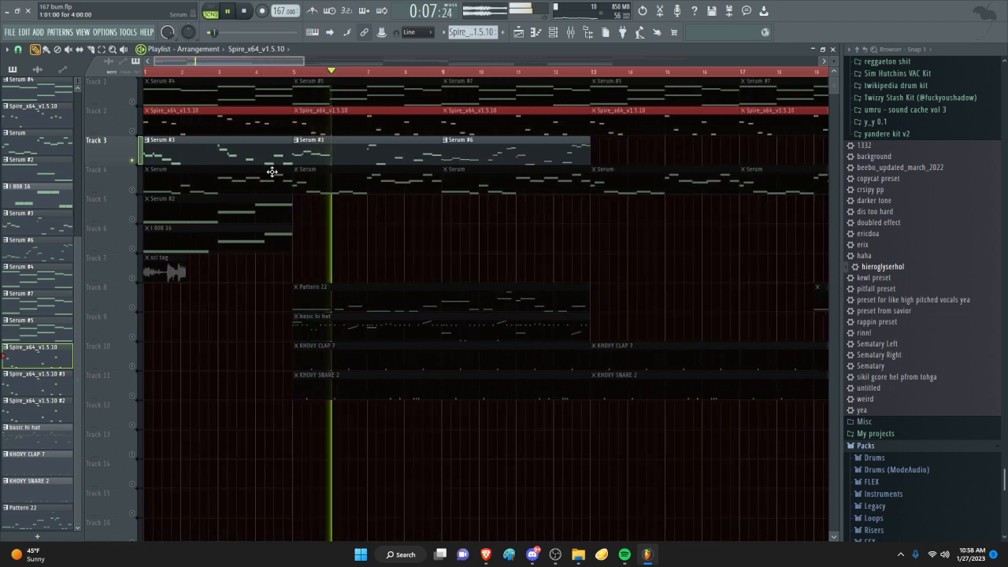
key("space")
- Open the first Serum #3 pattern from Track 3 in the piano roll and audition the E5, F5 and F#5 keys
double_click(203, 160)
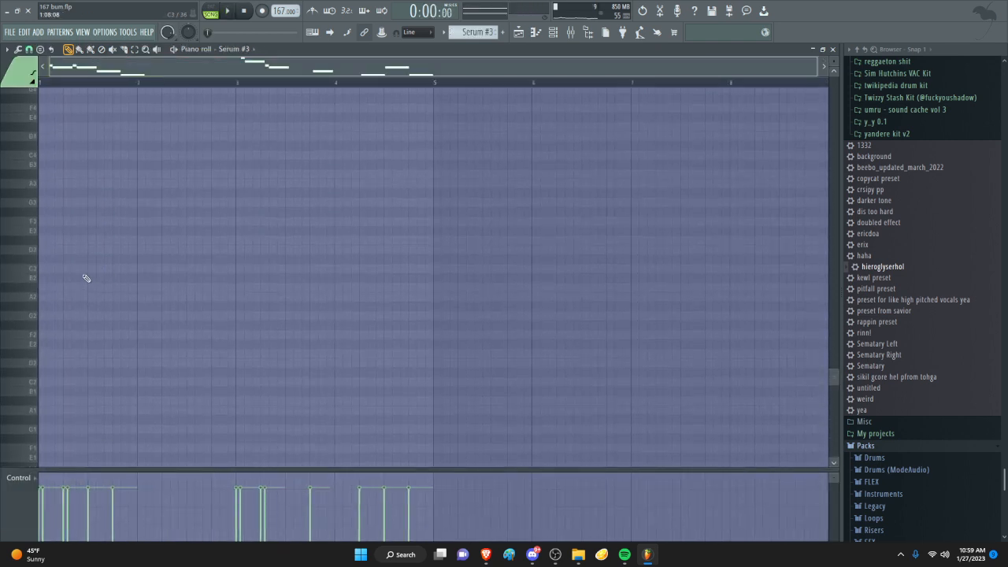
scroll(17, 267, "up", 11)
left_click(19, 284)
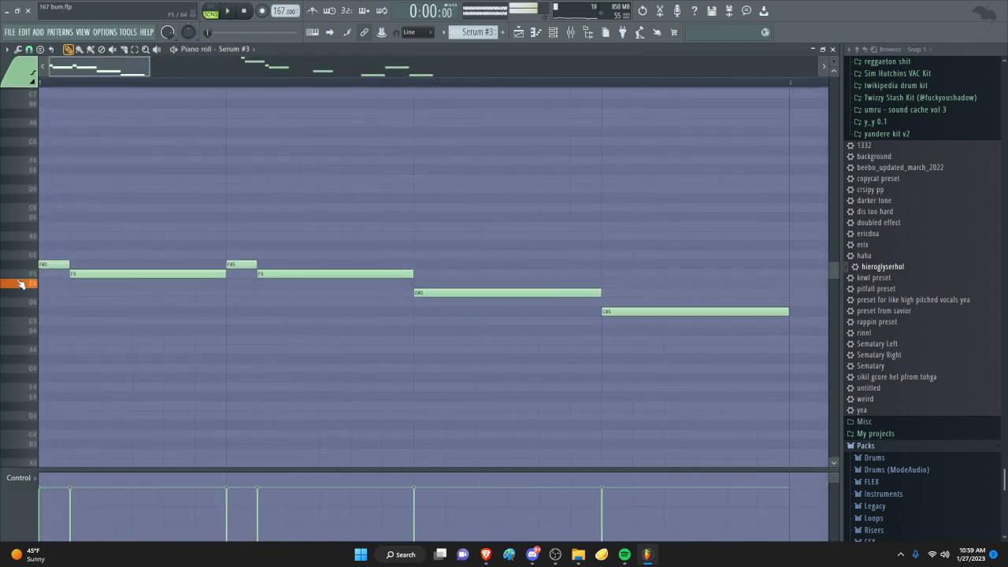
left_click(20, 274)
left_click(21, 268)
left_click(23, 275)
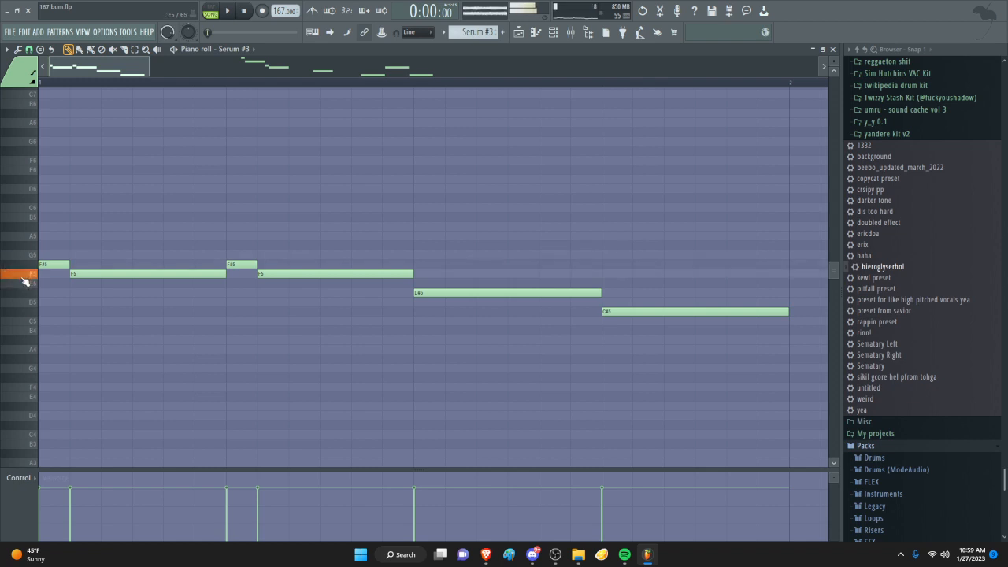
- Try an extra E5 note beneath the first F5 note, lengthen it, and remove it
scroll(30, 270, "up", 3)
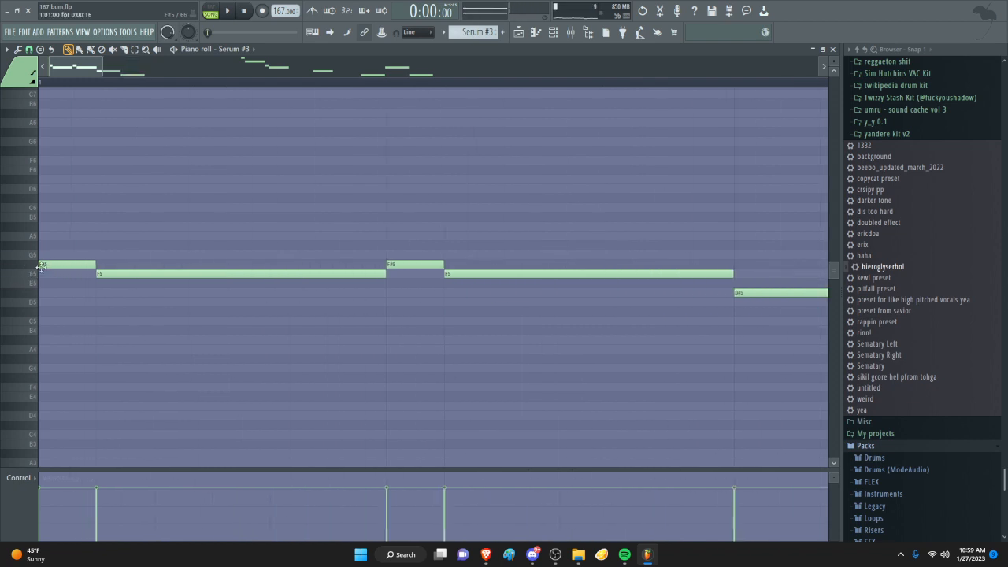
left_click(97, 285)
left_click_drag(155, 285, 359, 287)
right_click(361, 286)
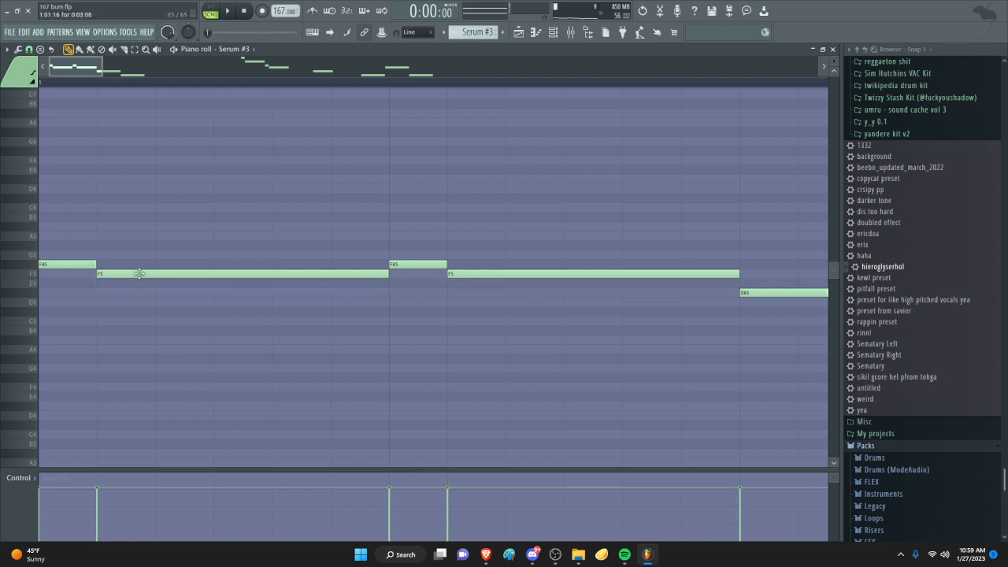
scroll(194, 270, "down", 5, "ctrl")
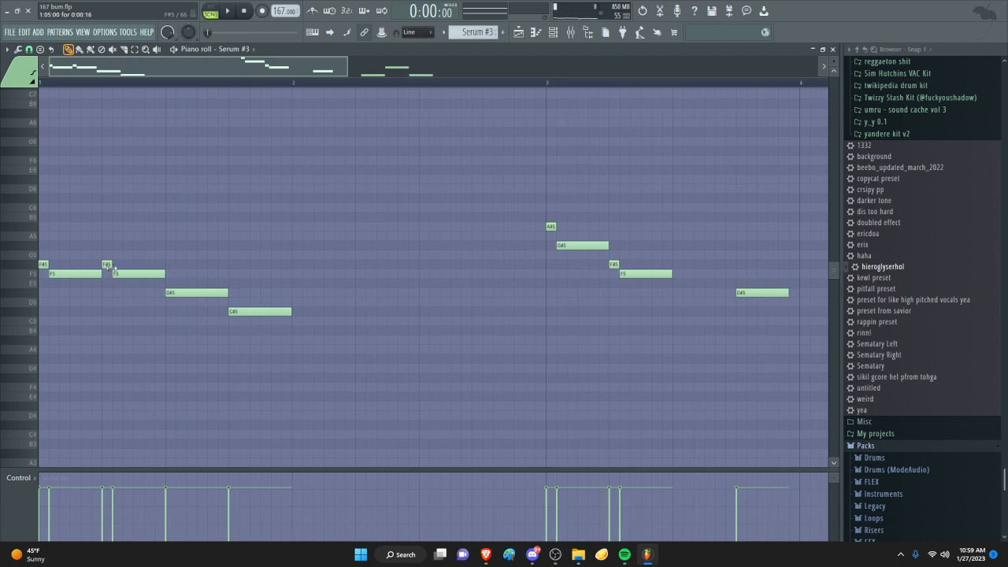
scroll(32, 271, "up", 1)
scroll(24, 278, "up", 5, "ctrl")
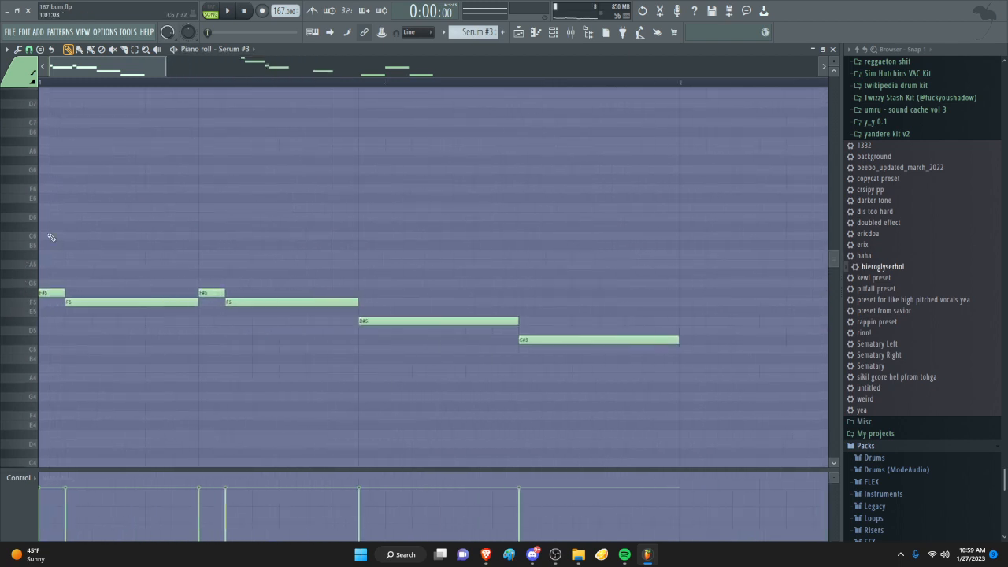
left_click(47, 220)
left_click_drag(168, 223, 83, 237)
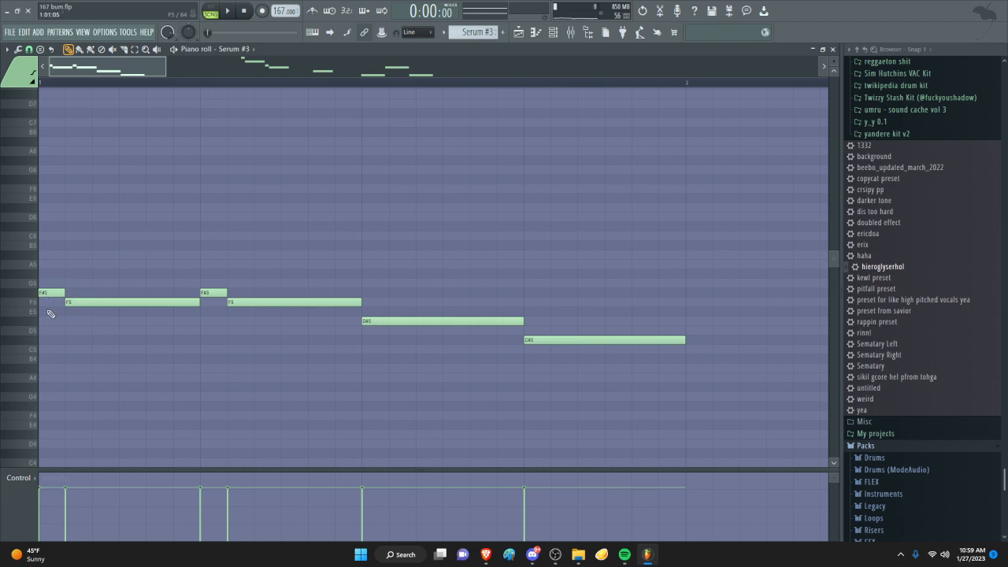
- Return to the playlist, unmute Tracks 1 and 2 alongside Track 3, and play all three together
left_click(519, 32)
left_click(132, 131)
left_click(131, 101)
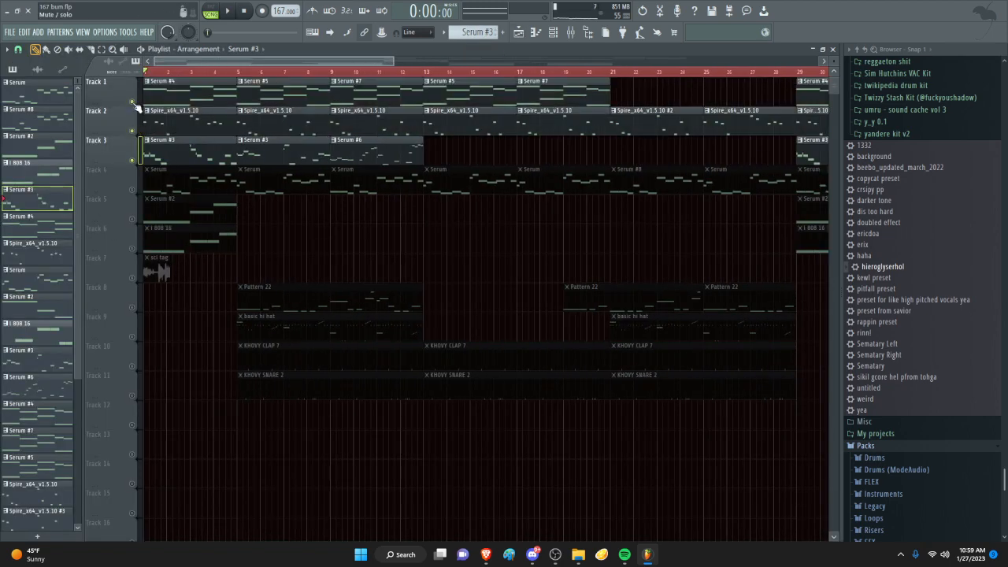
scroll(96, 211, "up", 3)
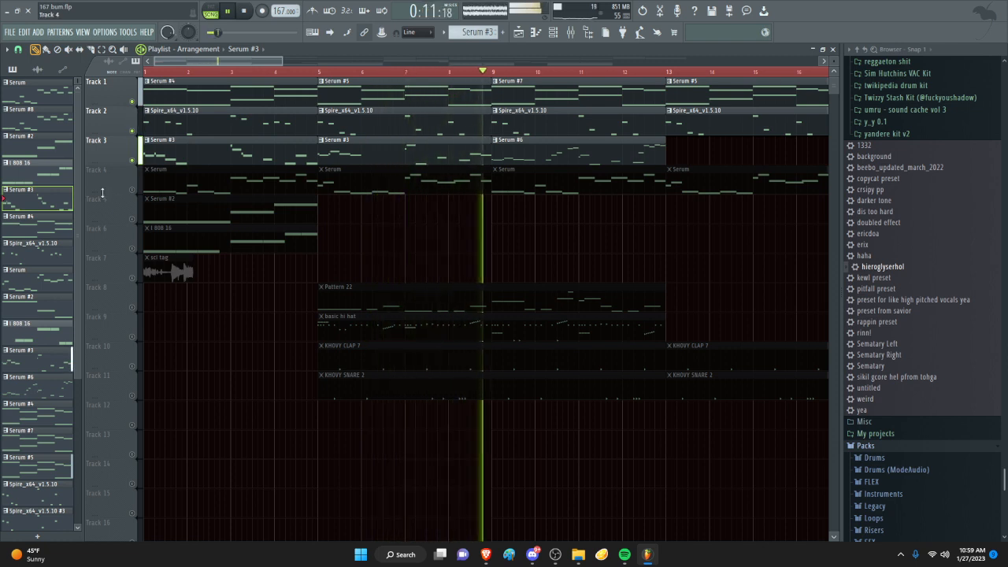
scroll(102, 201, "up", 1)
key("space")
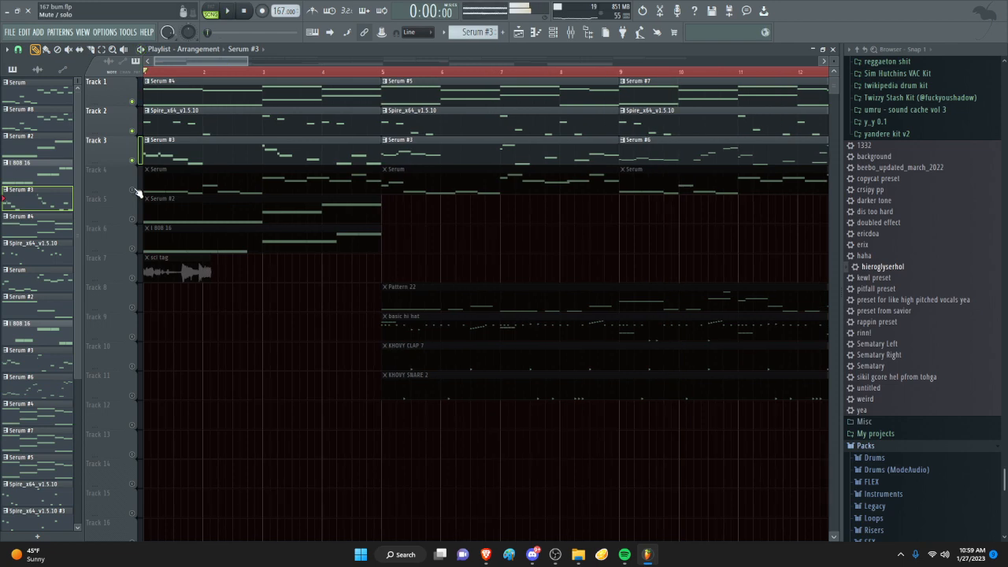
- Solo Track 4 and view its Serum instrument from the channel rack, closing the instrument window
right_click(132, 190)
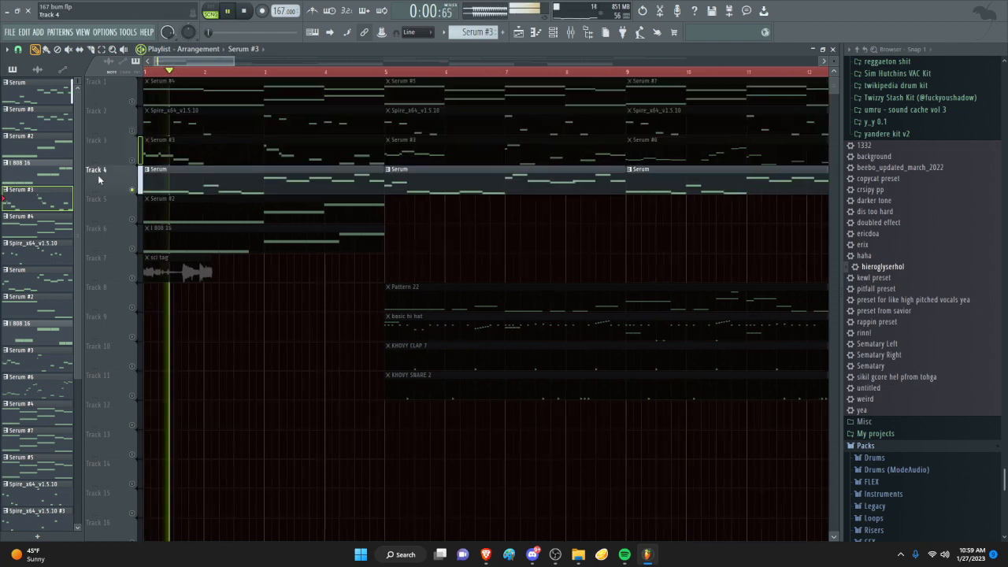
scroll(165, 81, "up", 2)
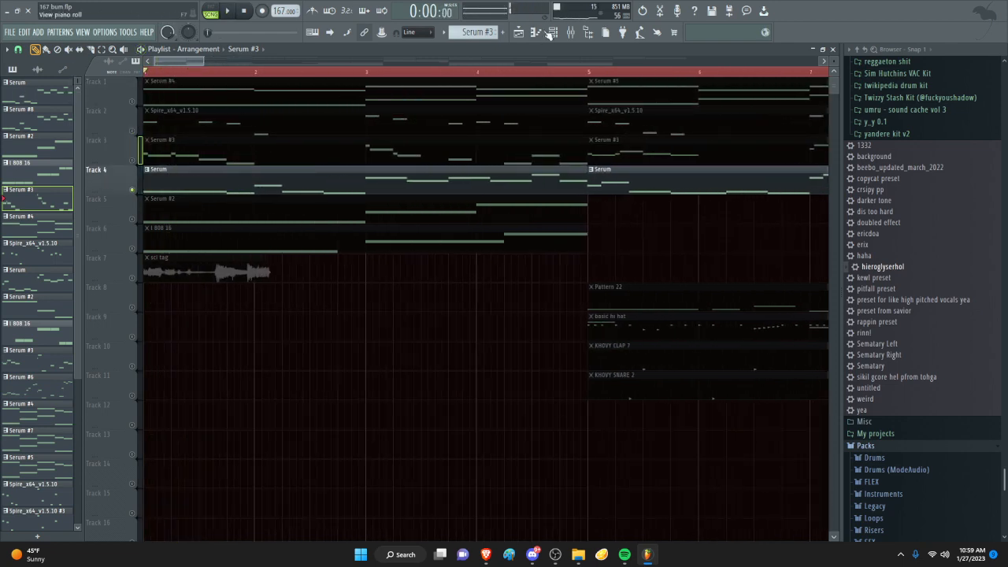
left_click(551, 33)
key("space")
left_click(375, 151)
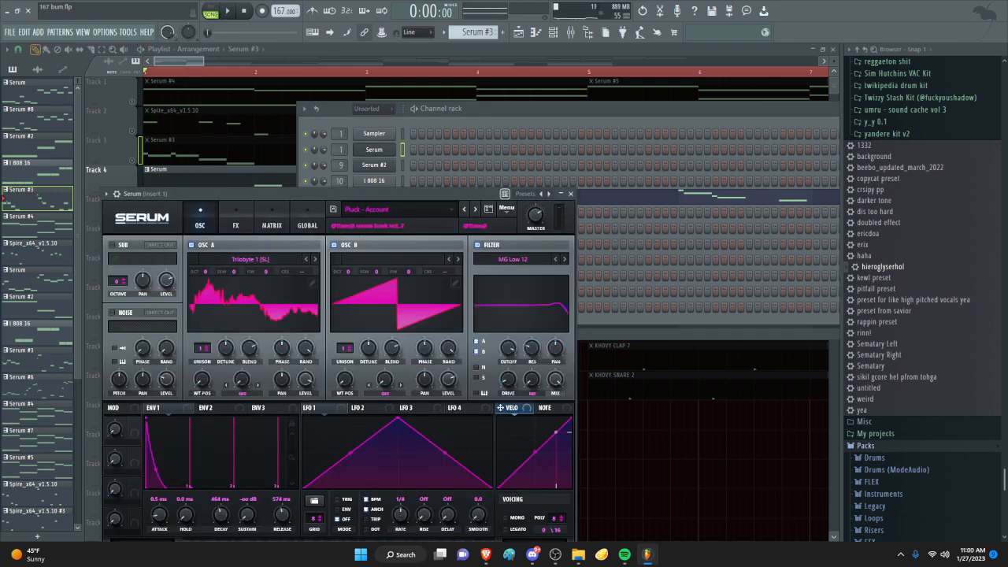
left_click(571, 193)
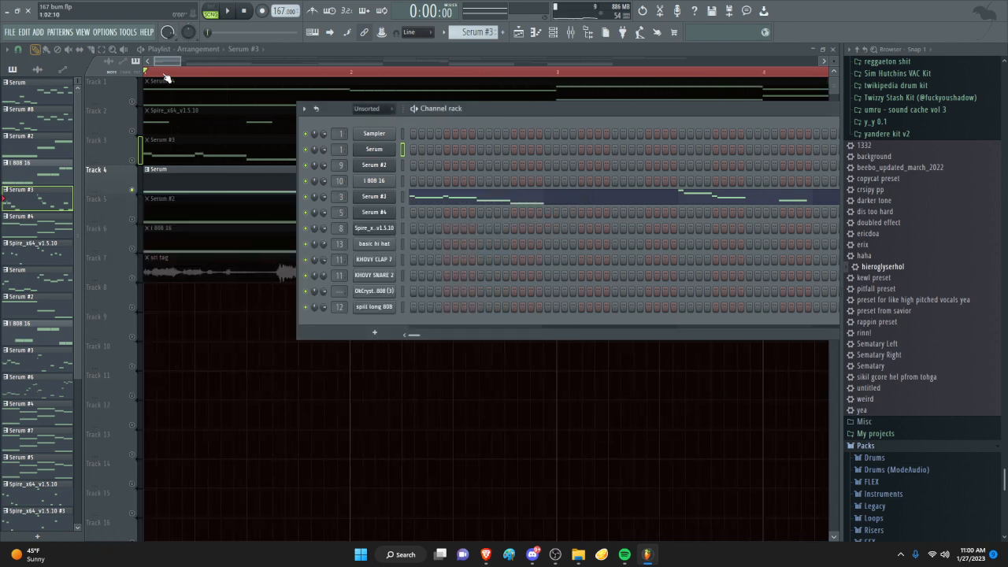
- Close the channel rack, play Track 4, and examine the Fruity parametric EQ 2 curve on Insert 1
key("F6")
key("space")
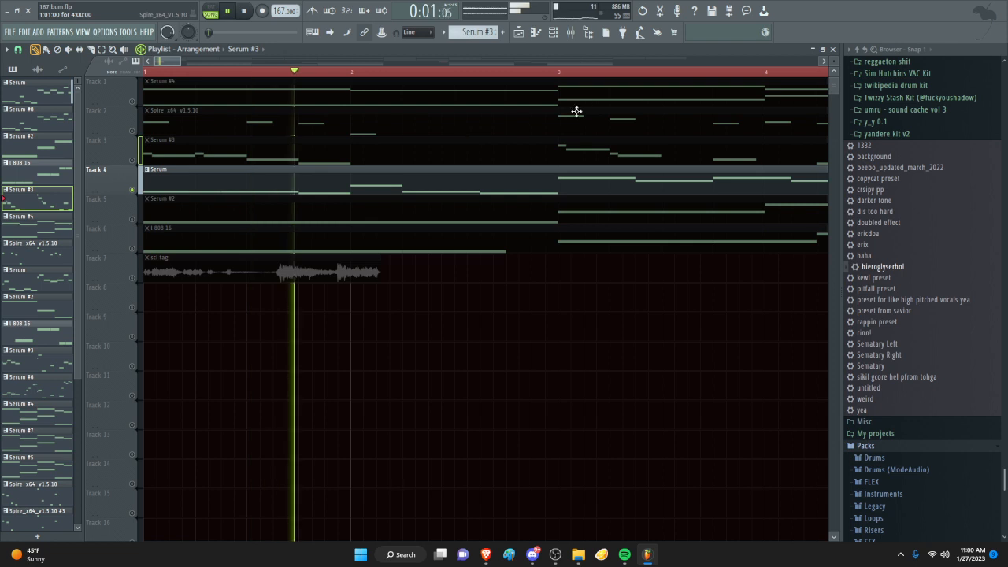
left_click(571, 33)
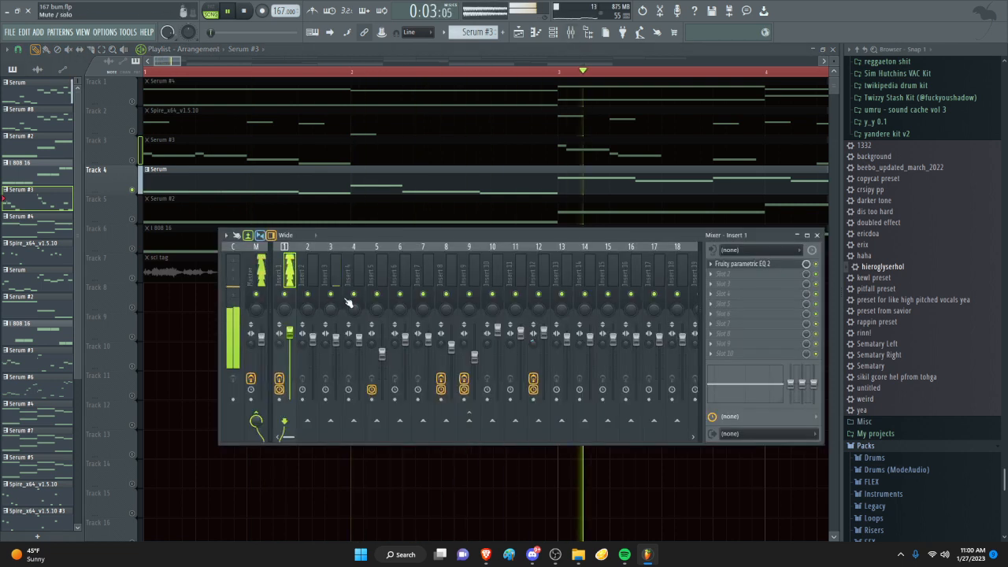
left_click(743, 269)
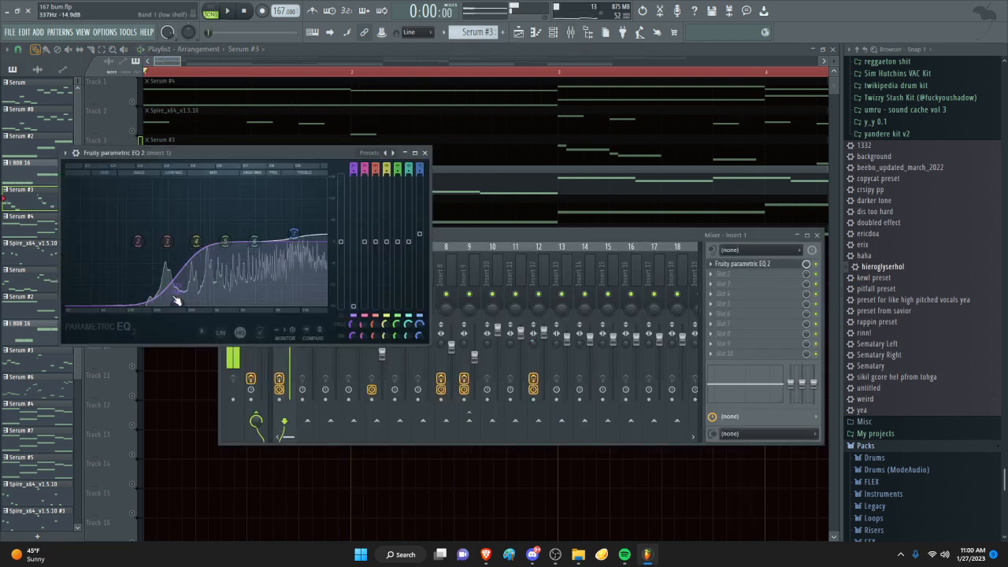
key("space")
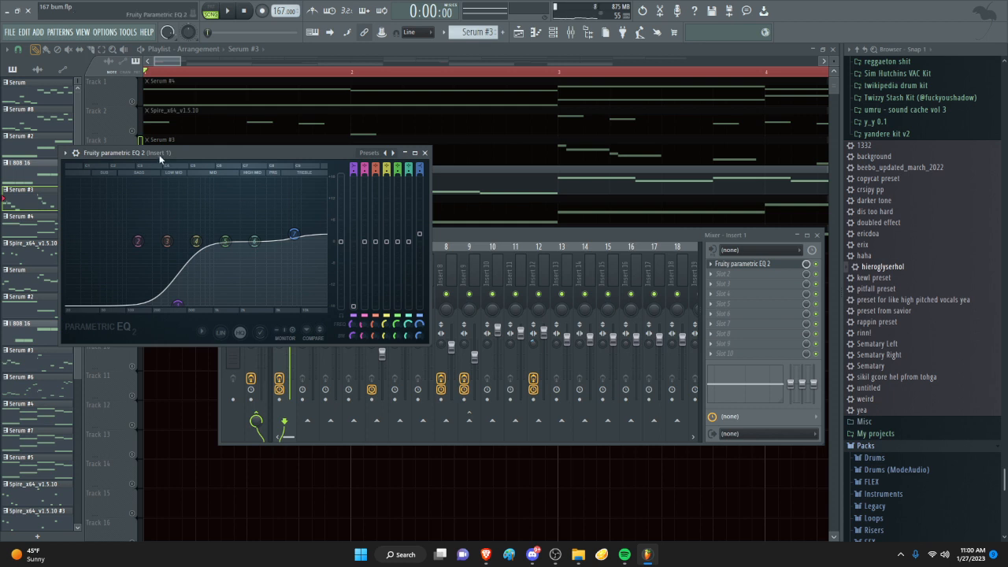
- Close the EQ and mixer windows and play soloed Track 4 from the start
left_click(424, 153)
scroll(244, 93, "down", 4)
key("F9")
key("space")
scroll(292, 96, "down", 3)
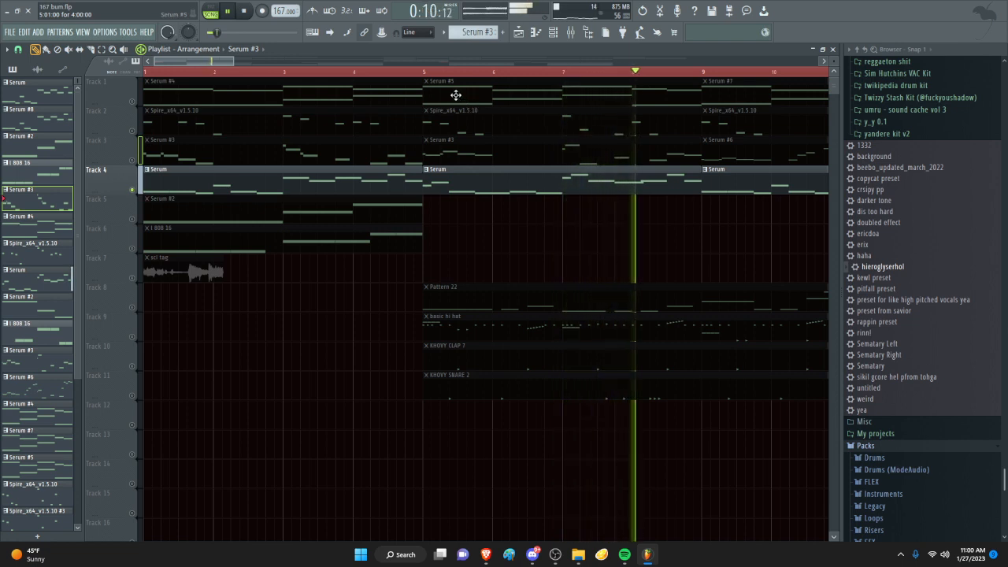
- Unmute Tracks 1 to 3 alongside Track 4 and play the four melody layers together
mouse_move(132, 161)
left_mouse_down()
mouse_move(132, 118)
mouse_move(157, 60)
left_mouse_up()
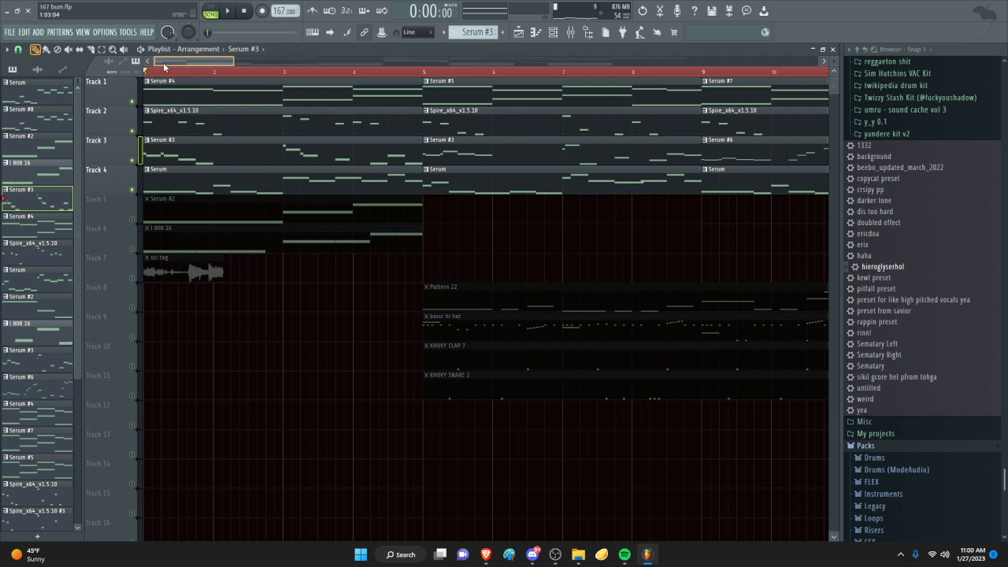
scroll(221, 94, "down", 3, "ctrl")
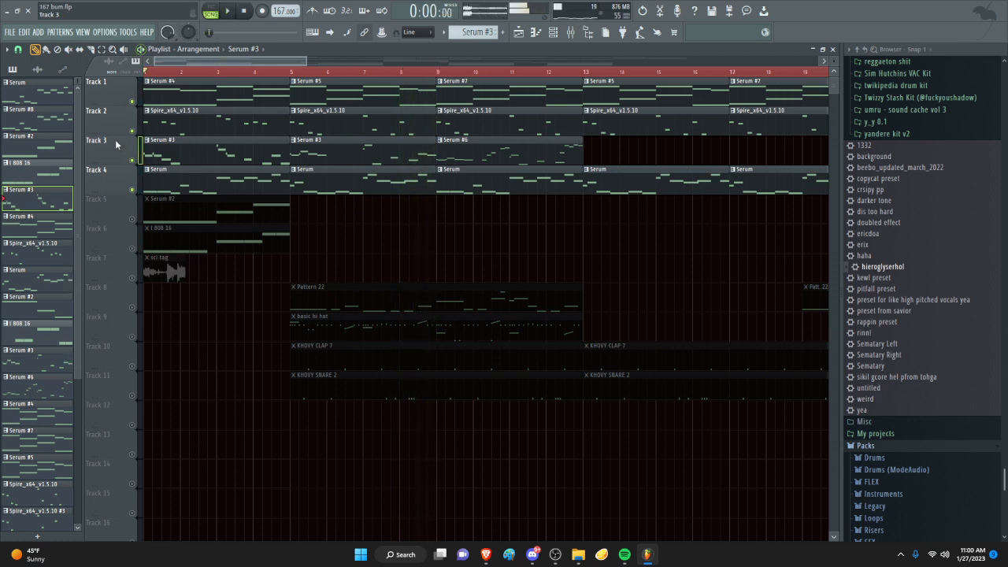
scroll(116, 145, "up", 5)
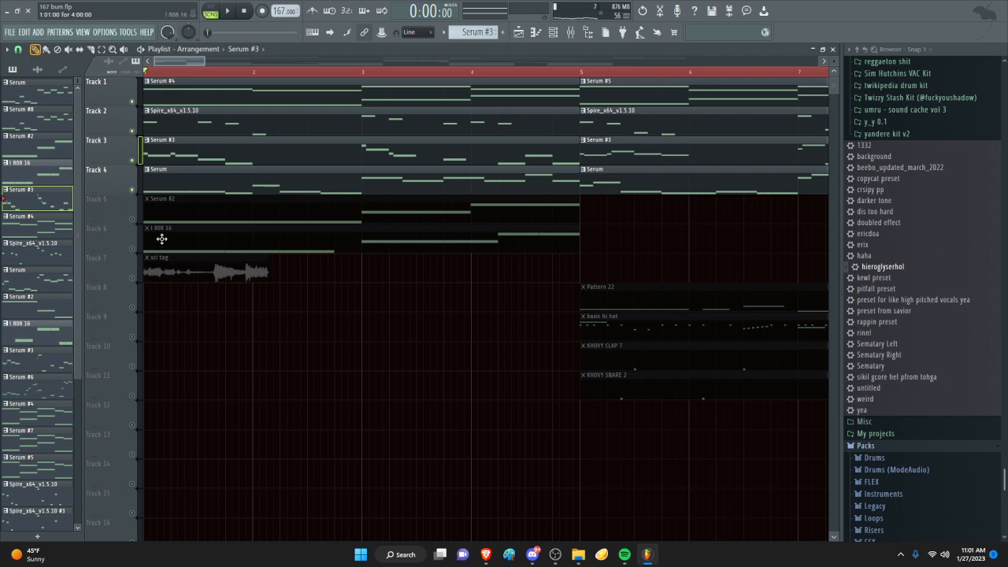
- Solo Track 5, unmute Track 6 alongside it, and play the two layers together
right_click(133, 219)
left_click(133, 248)
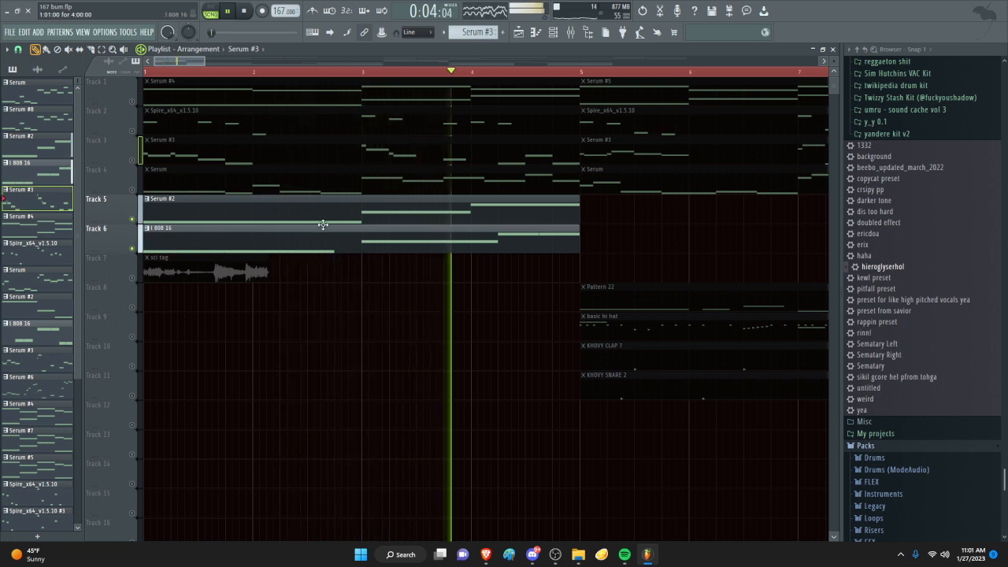
key("space")
- Unmute Tracks 4 to 1 and restore all remaining playlist tracks to audible
left_click(132, 190)
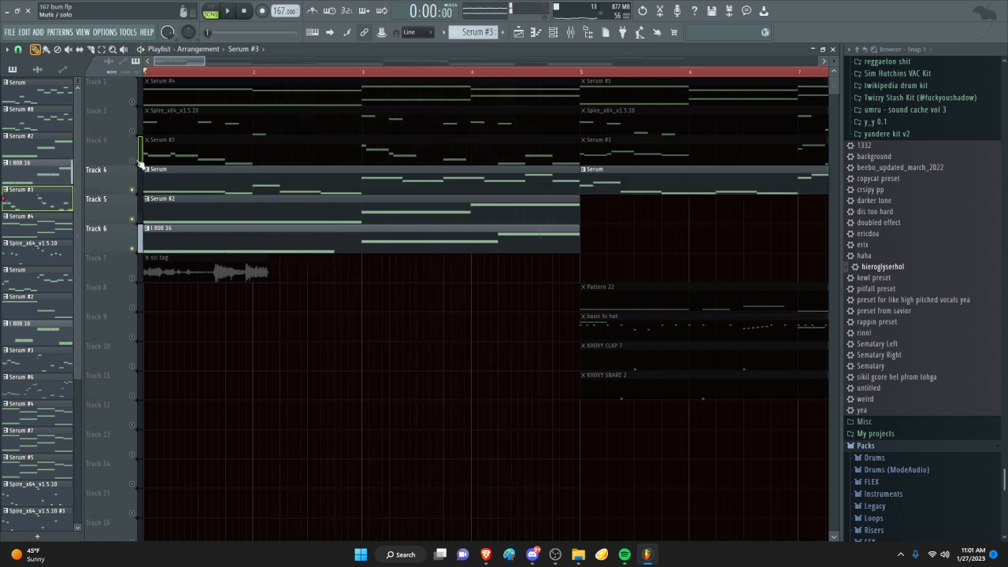
left_click(132, 160)
left_click(132, 131)
left_click(133, 101)
right_click(132, 102)
right_click(132, 102)
- Play the full arrangement from the start through the drum entry at bar 5 and stop around bar 8
key("space")
scroll(258, 232, "down", 3)
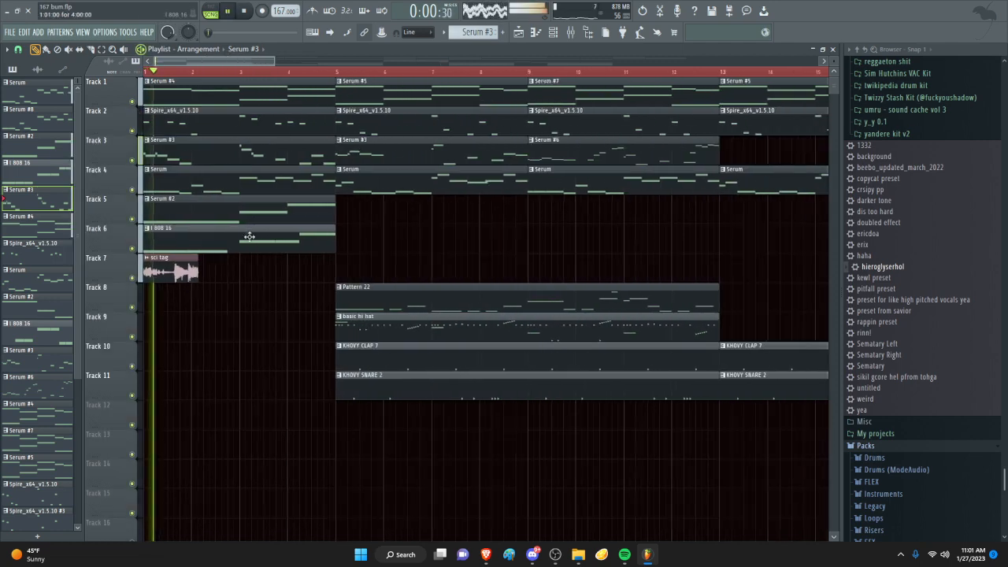
scroll(235, 237, "down", 2)
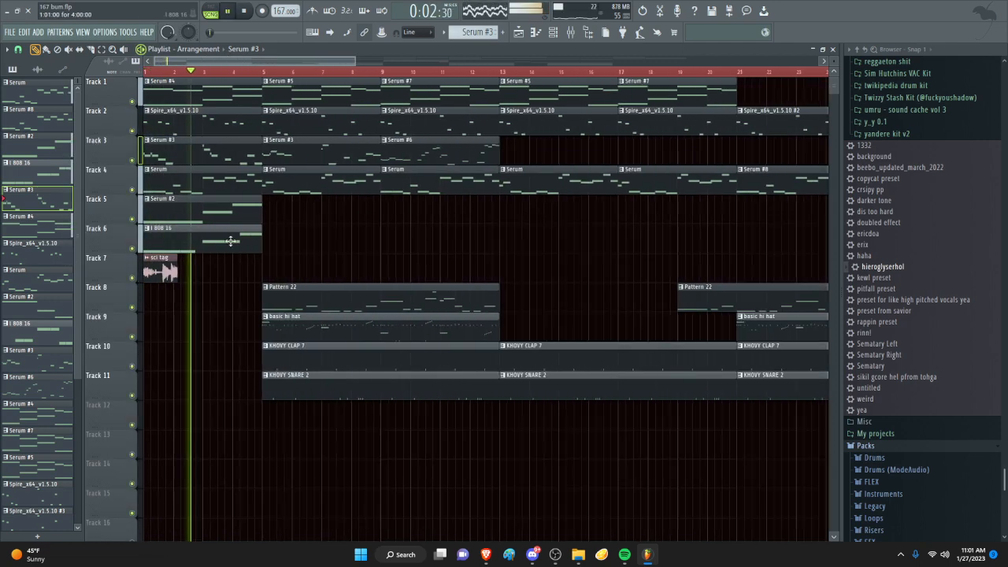
scroll(256, 234, "up", 2)
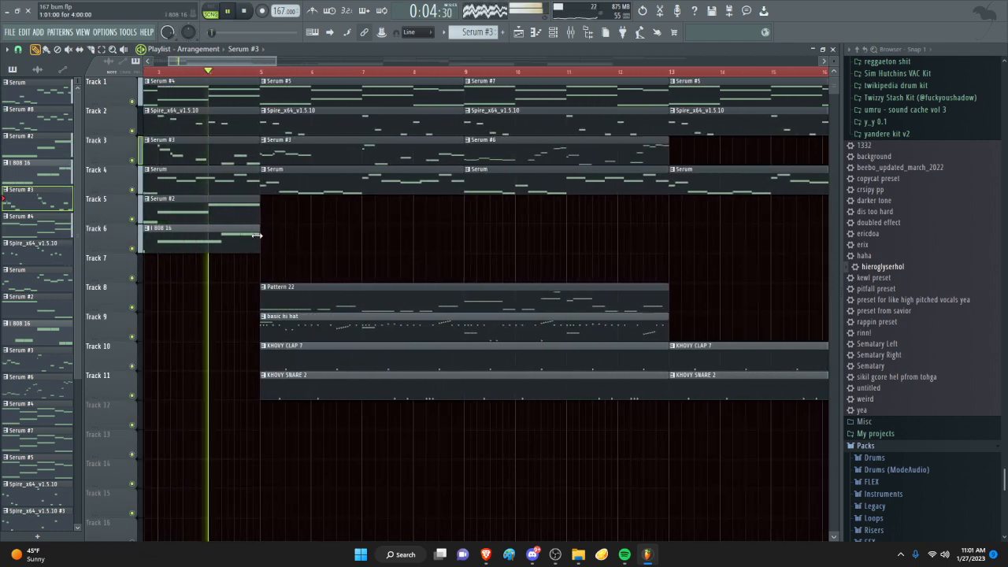
scroll(260, 235, "up", 2)
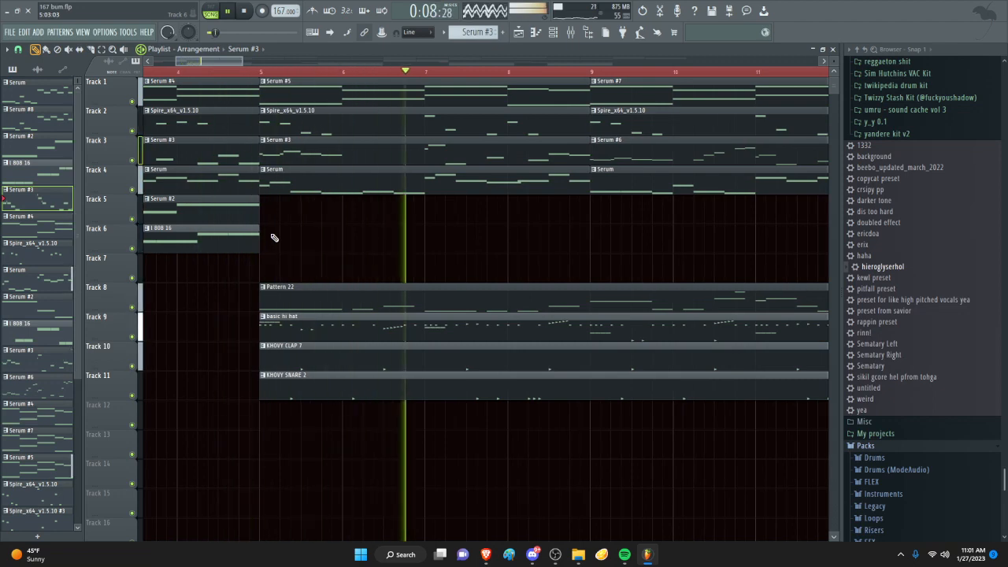
scroll(430, 297, "up", 2)
scroll(430, 297, "down", 5)
scroll(381, 313, "up", 2)
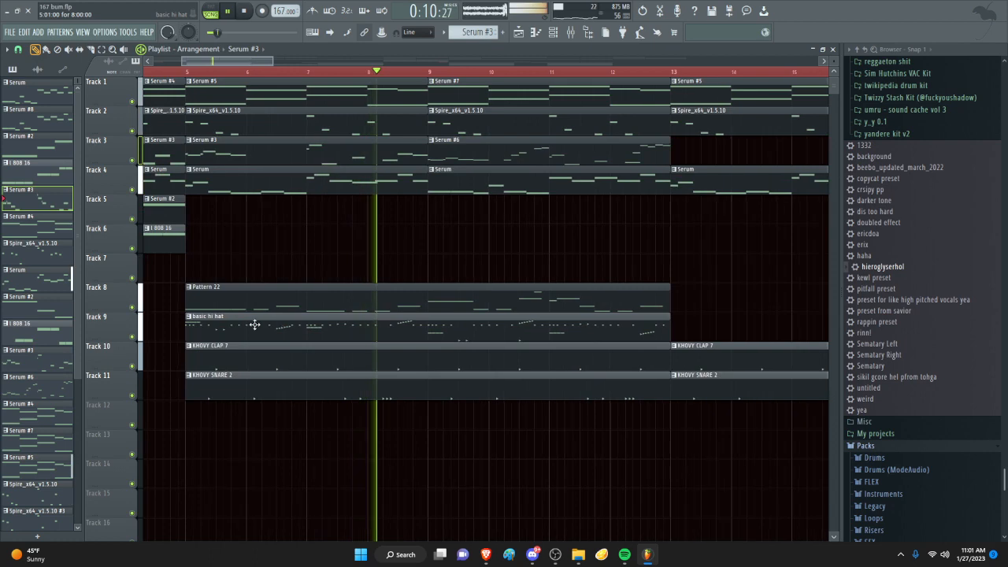
key("space")
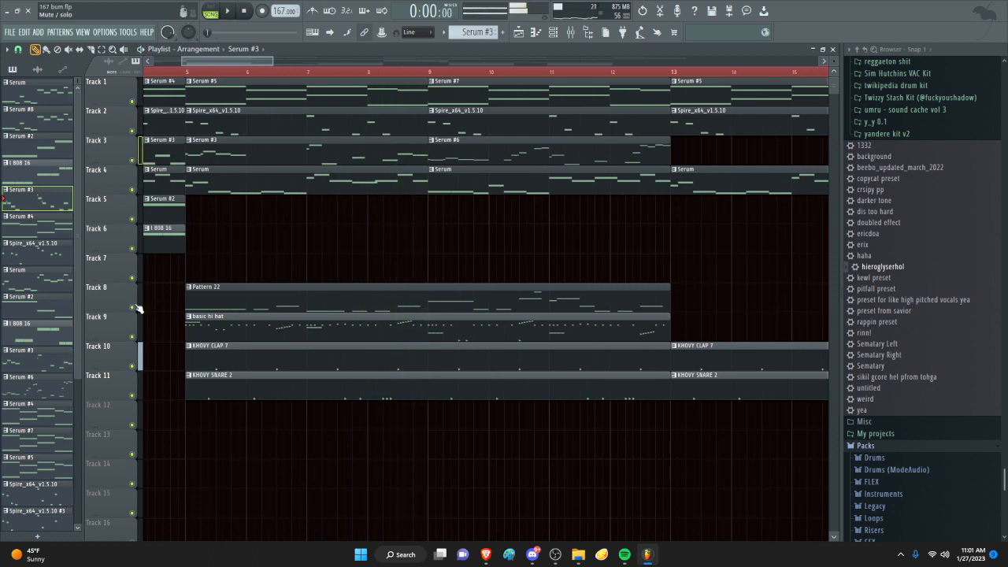
- Solo Track 8 and check the effect slots on mixer Insert 7, closing the mixer
right_click(133, 307)
scroll(162, 173, "up", 3)
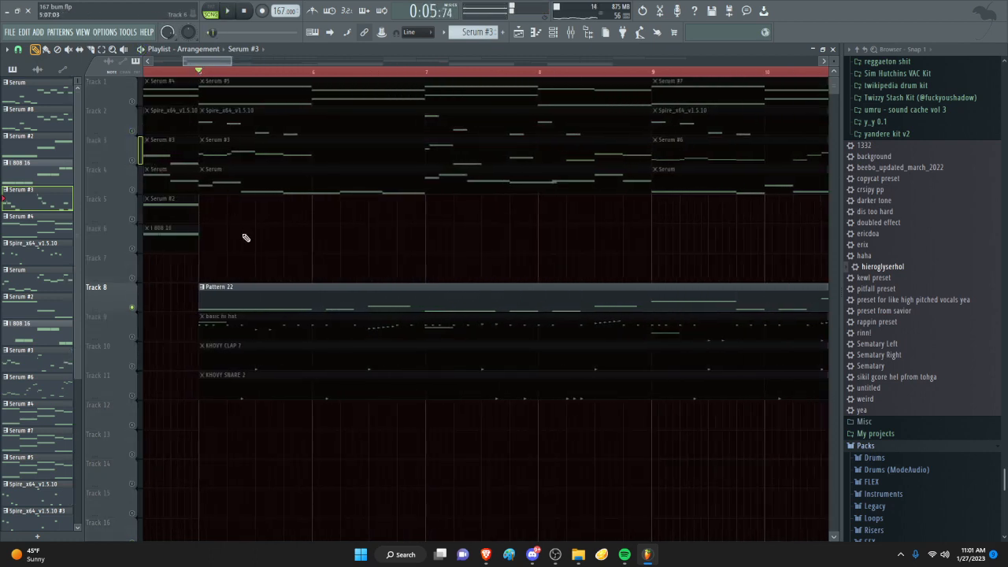
scroll(244, 236, "down", 4)
left_click(568, 34)
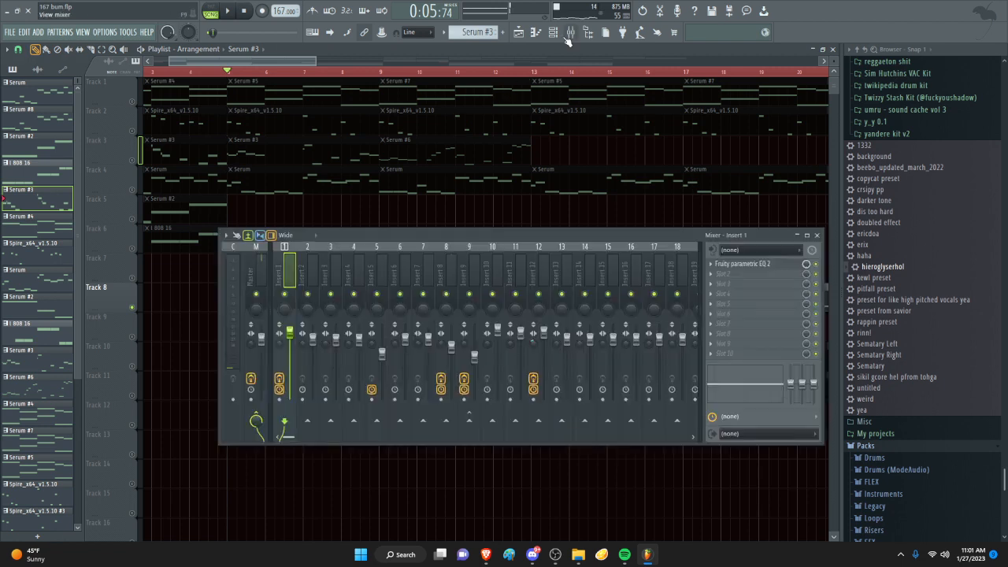
left_click(408, 274)
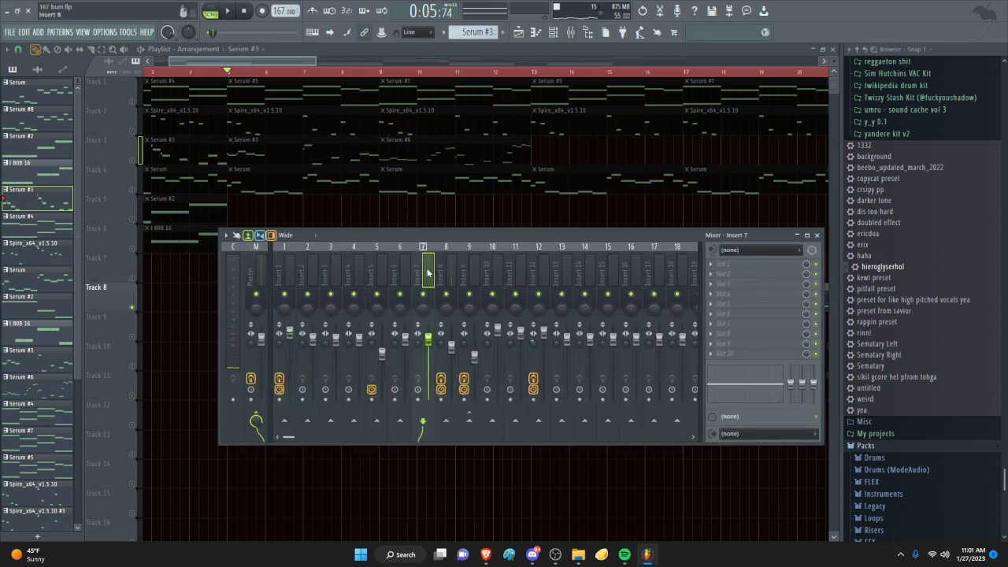
key("F9")
- Set playback to bar 5, play Pattern 22 with its spill long 808 notes in the piano roll, and return to the playlist
scroll(227, 94, "up", 3)
left_click(228, 73)
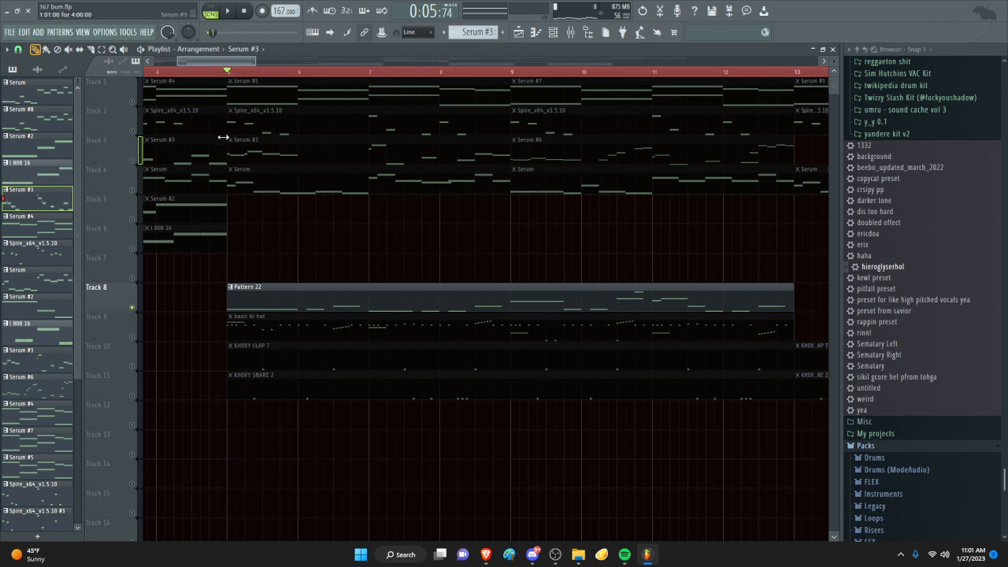
double_click(251, 292)
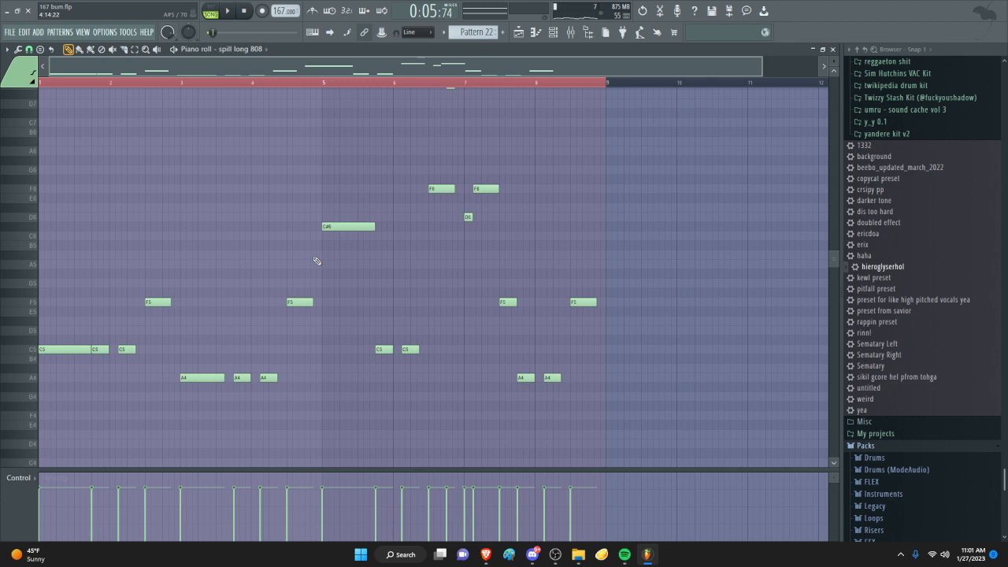
key("space")
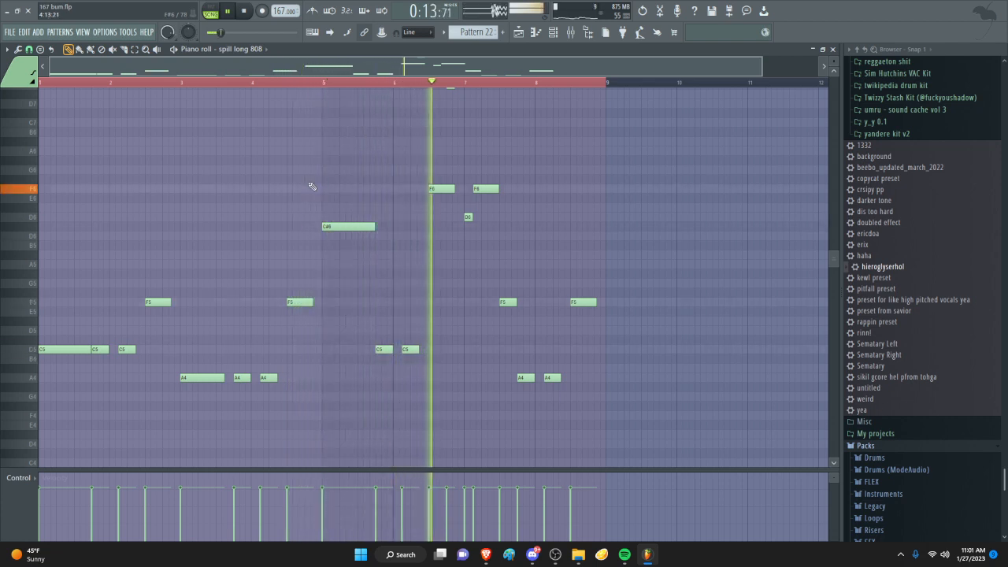
scroll(563, 248, "up", 3)
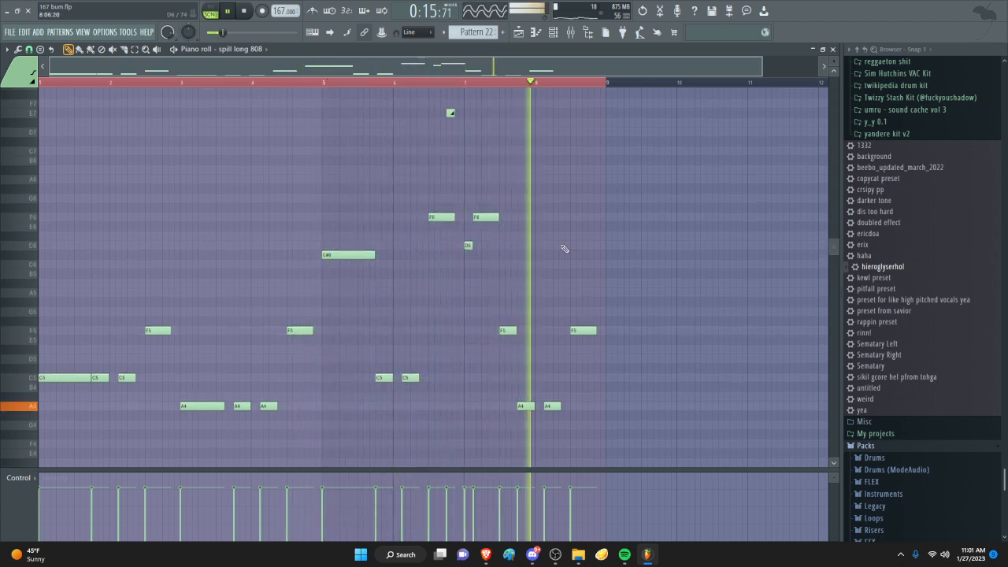
key("space")
left_click(518, 32)
- Solo Track 9 and play it while examining the basic hi hat notes in the piano roll, then return to the playlist
scroll(370, 197, "up", 1)
right_click(132, 337)
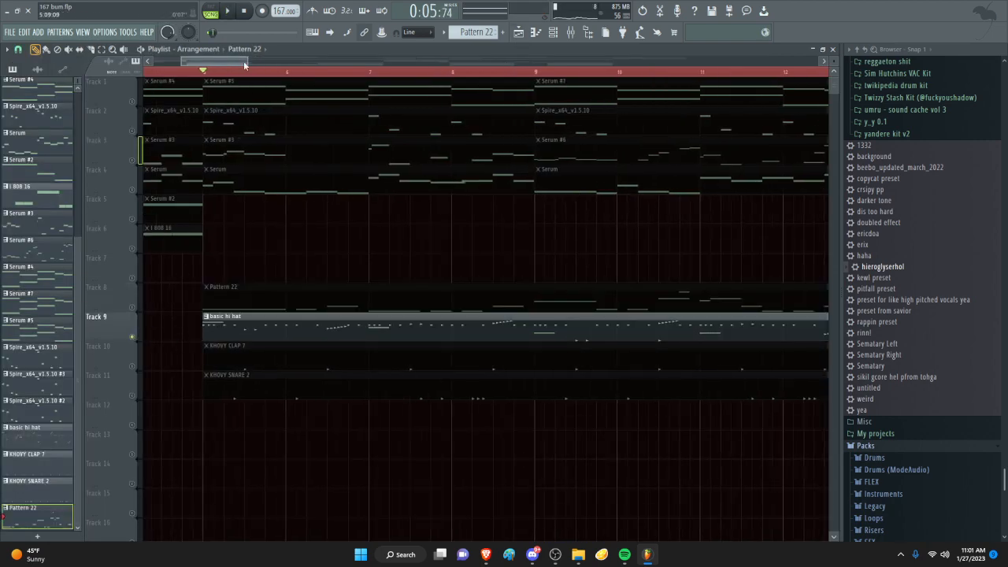
key("space")
double_click(250, 320)
scroll(260, 293, "down", 1)
scroll(215, 298, "down", 3)
scroll(217, 291, "down", 5)
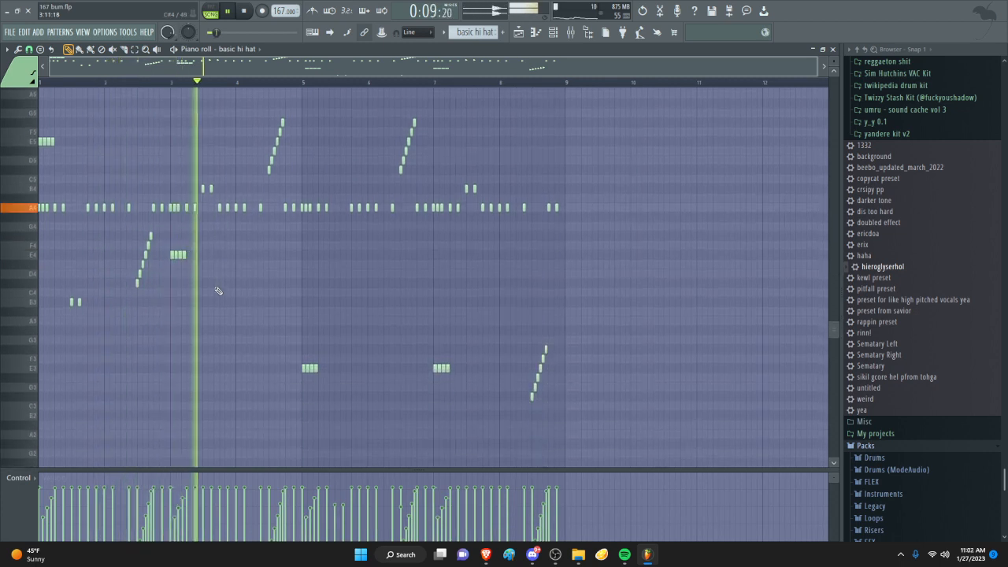
left_click(521, 33)
key("space")
- Unmute Tracks 10 and 11 alongside Track 9 and play the hi-hat, clap and snare together
left_click(132, 366)
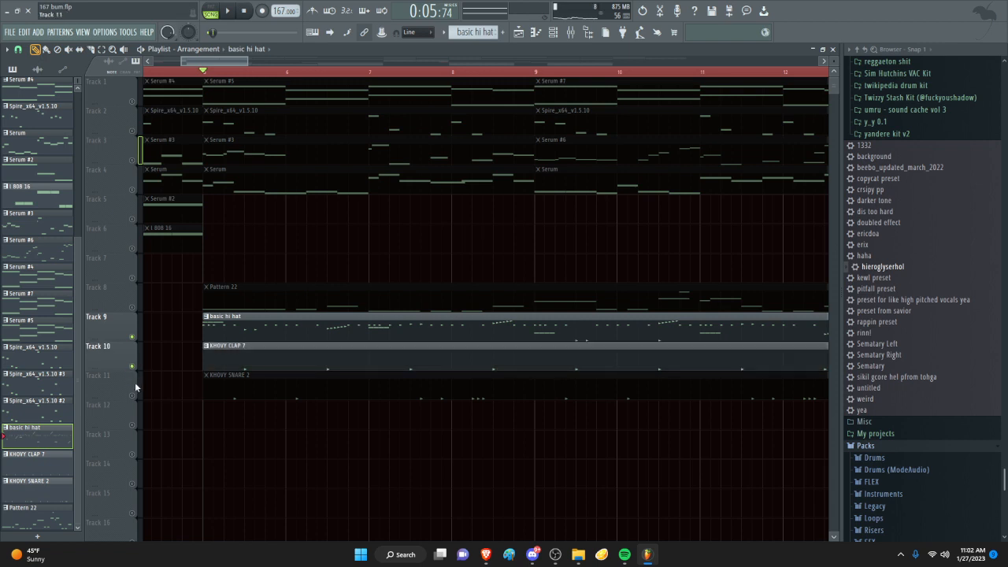
left_click(133, 396)
scroll(245, 228, "up", 2)
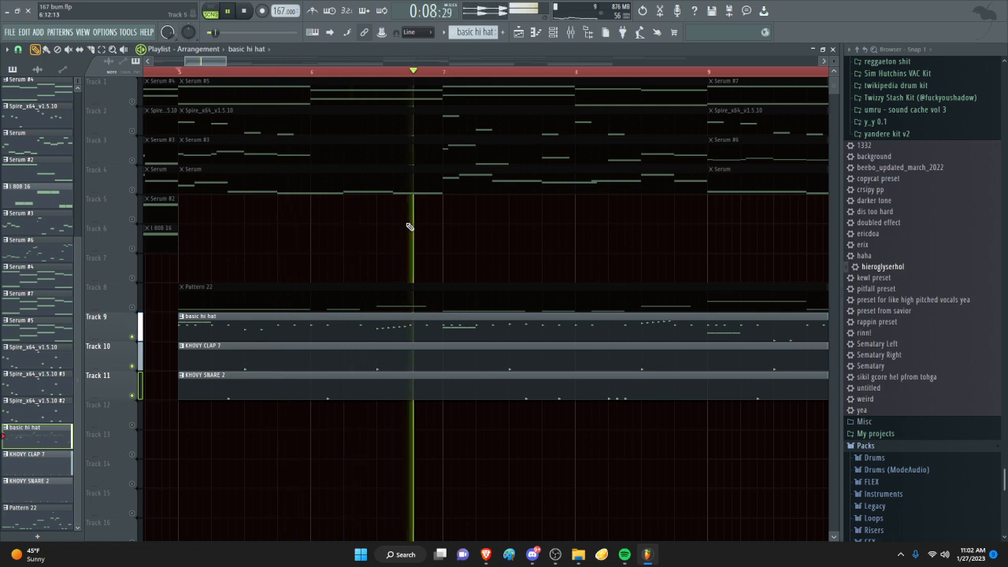
- Unmute Track 8 during playback and listen to the 808 together with the drum layers
left_click(131, 307)
scroll(441, 255, "down", 3)
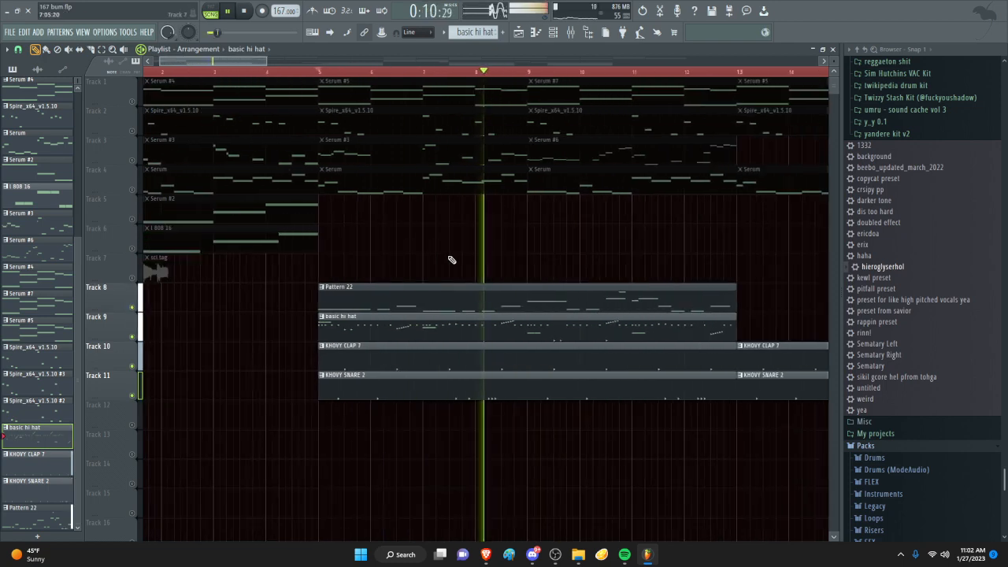
scroll(571, 233, "down", 2)
scroll(614, 231, "up", 3)
scroll(354, 227, "down", 4)
- Unmute Tracks 1 and 2 during playback, and restore all remaining tracks to audible
left_click(132, 101)
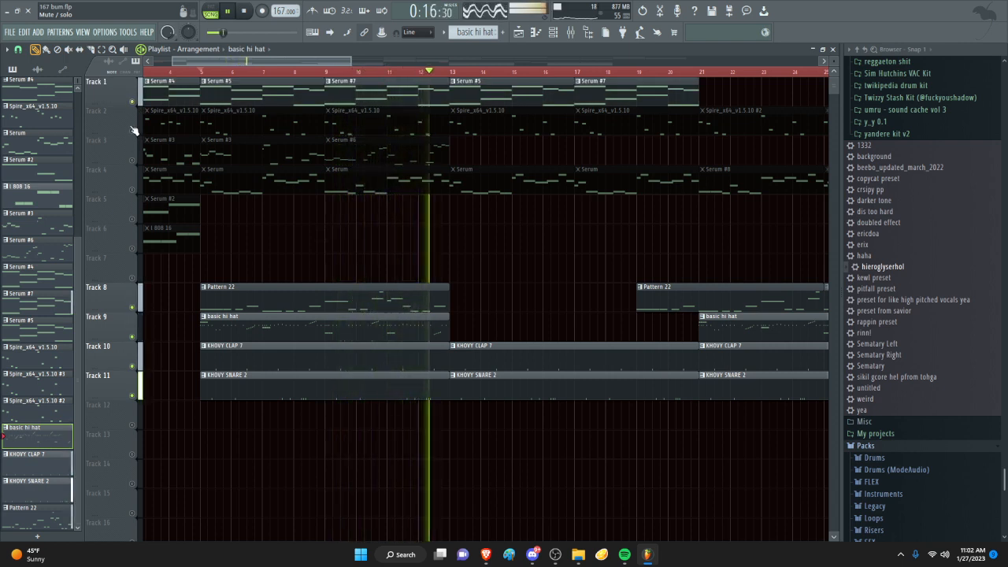
left_click(132, 130)
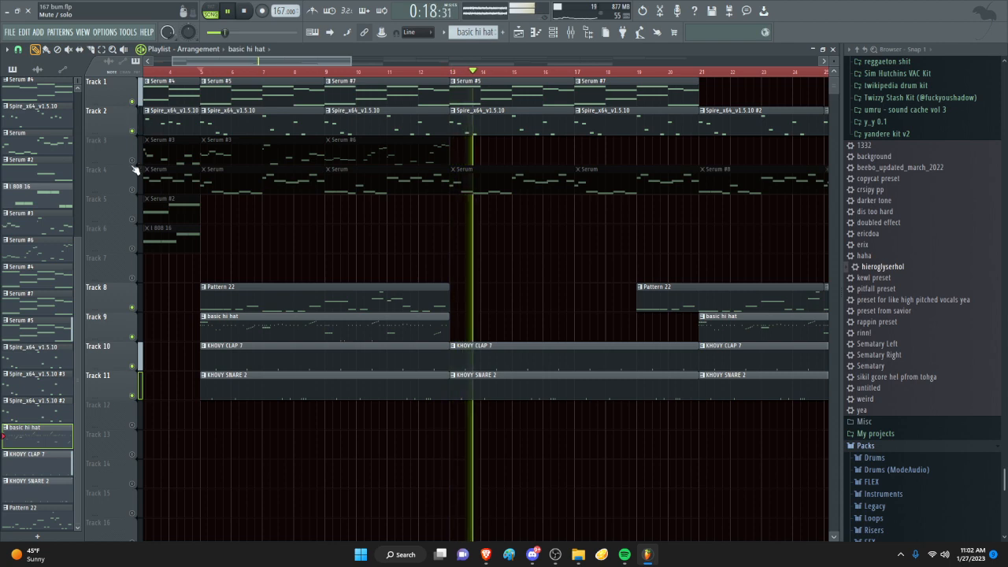
right_click(133, 162)
right_click(133, 162)
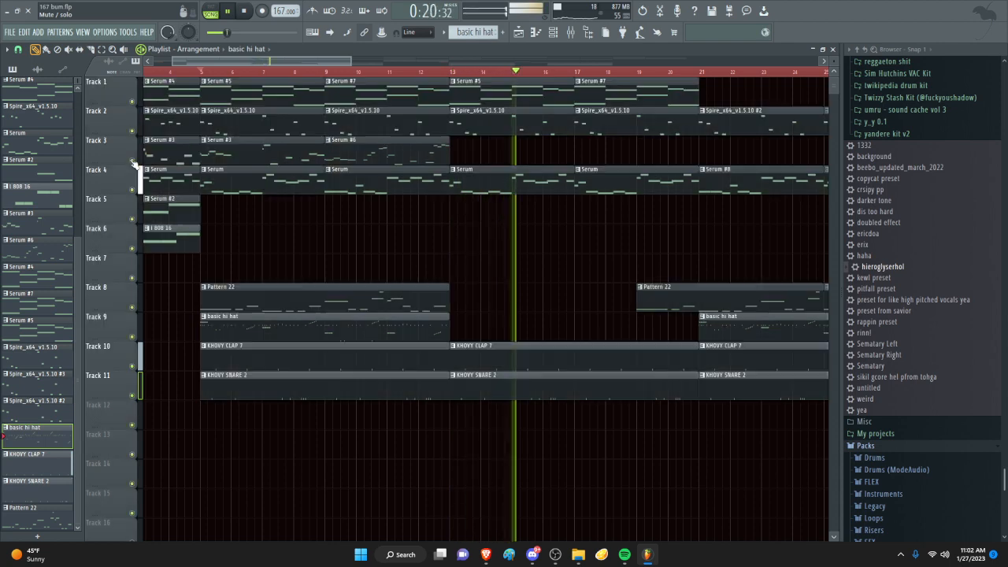
- Play all tracks of the arrangement on to about bar 23 and stop playback
scroll(303, 185, "down", 5)
scroll(307, 208, "up", 3)
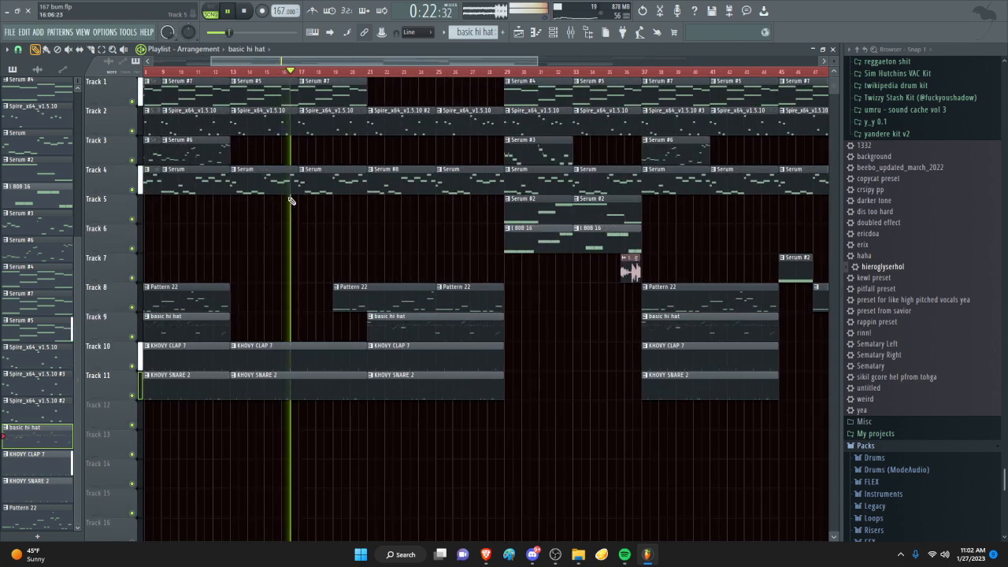
scroll(264, 225, "up", 4)
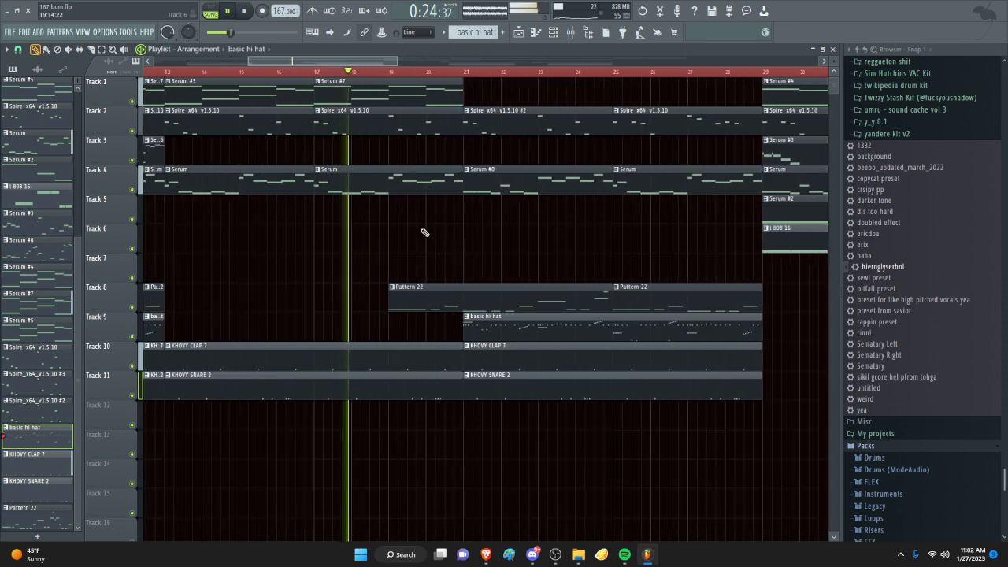
scroll(480, 267, "up", 2)
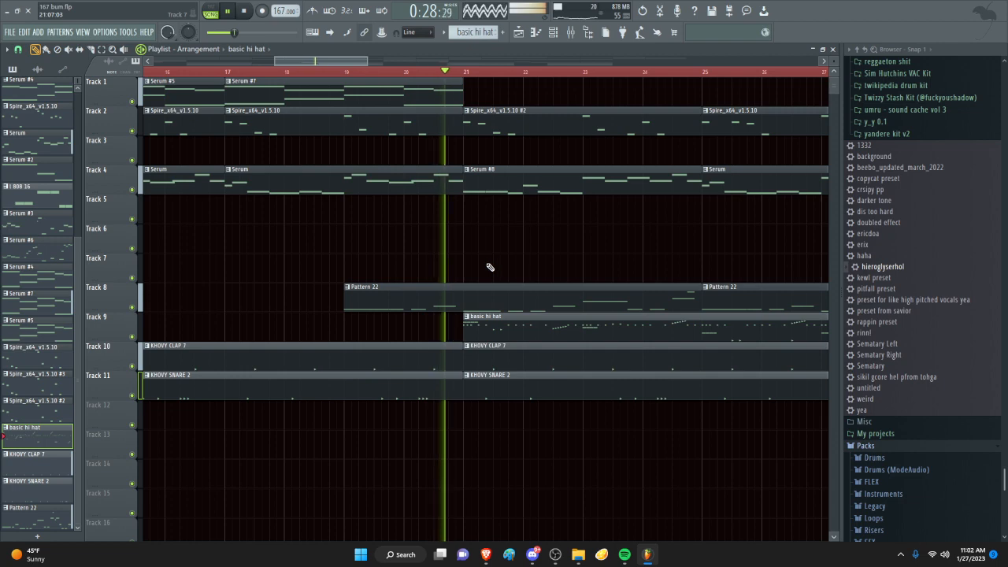
scroll(490, 259, "down", 4)
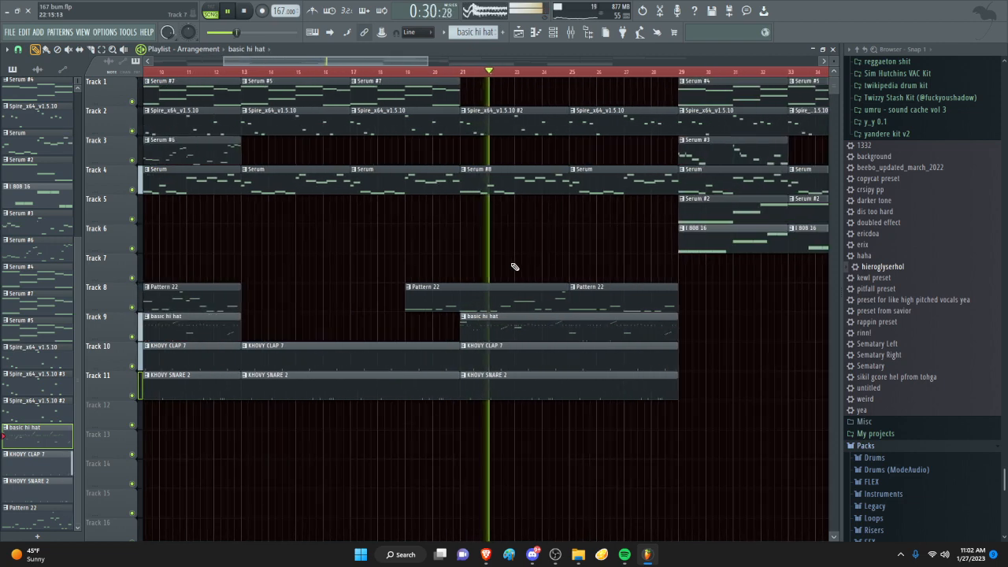
scroll(504, 268, "up", 1)
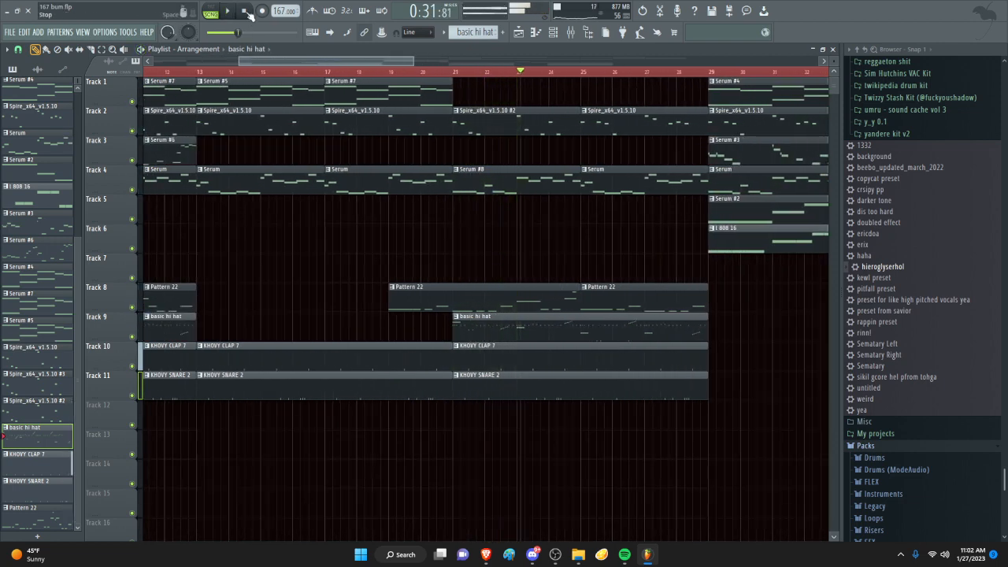
- Examine the layout of the whole arrangement in the playlist, from the first bar to the last clips
scroll(263, 197, "down", 6)
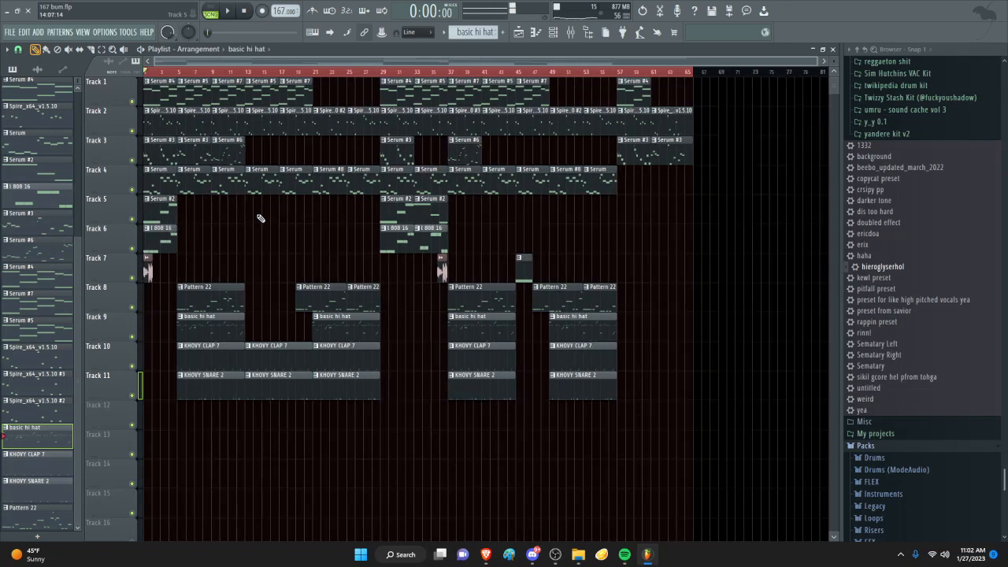
scroll(255, 263, "up", 3)
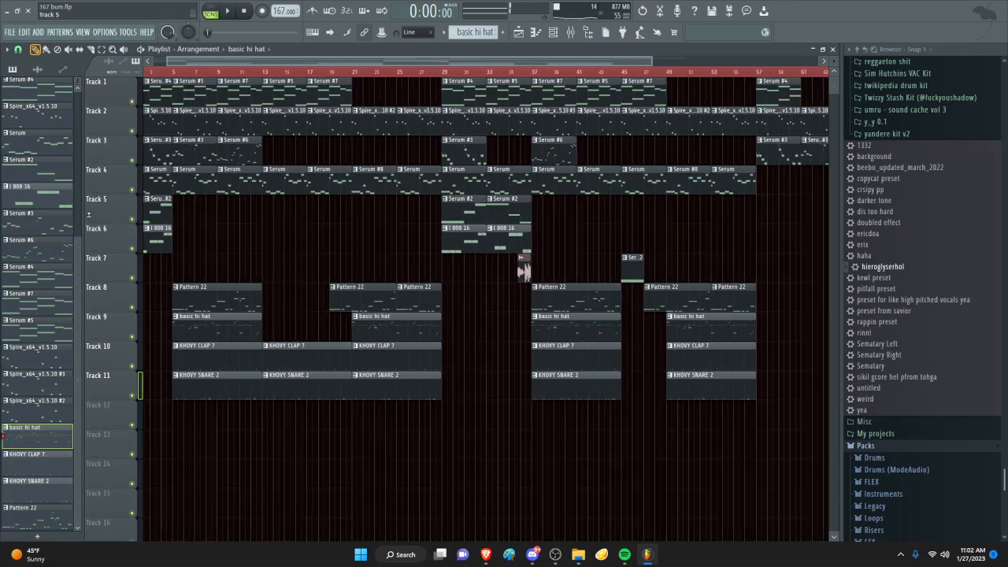
scroll(172, 75, "up", 5)
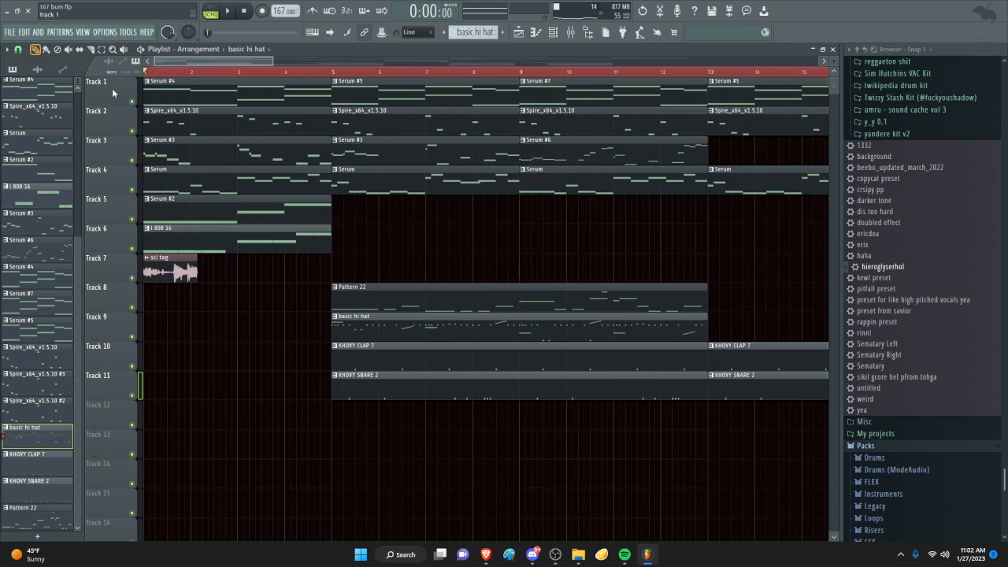
scroll(193, 74, "up", 2)
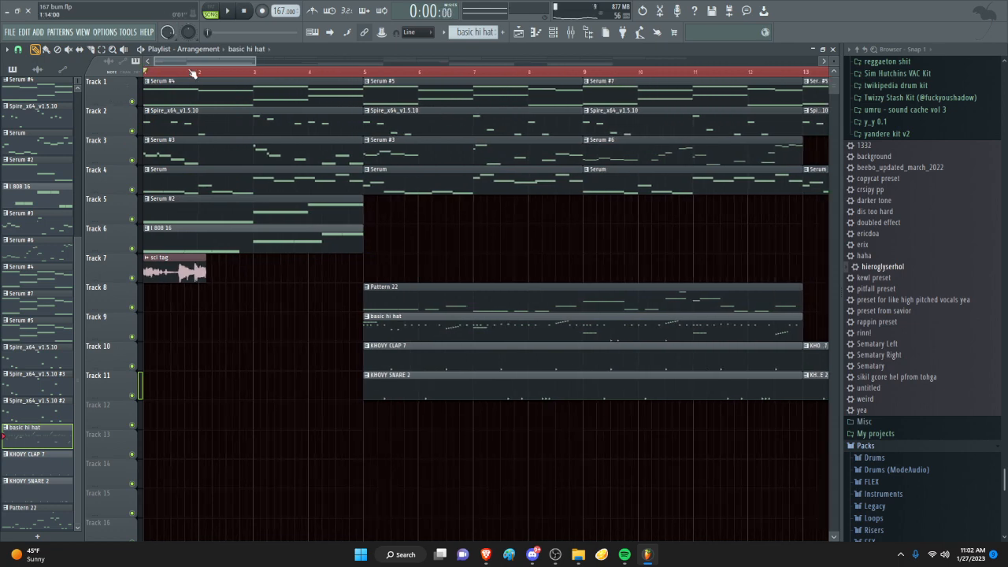
scroll(188, 71, "down", 2)
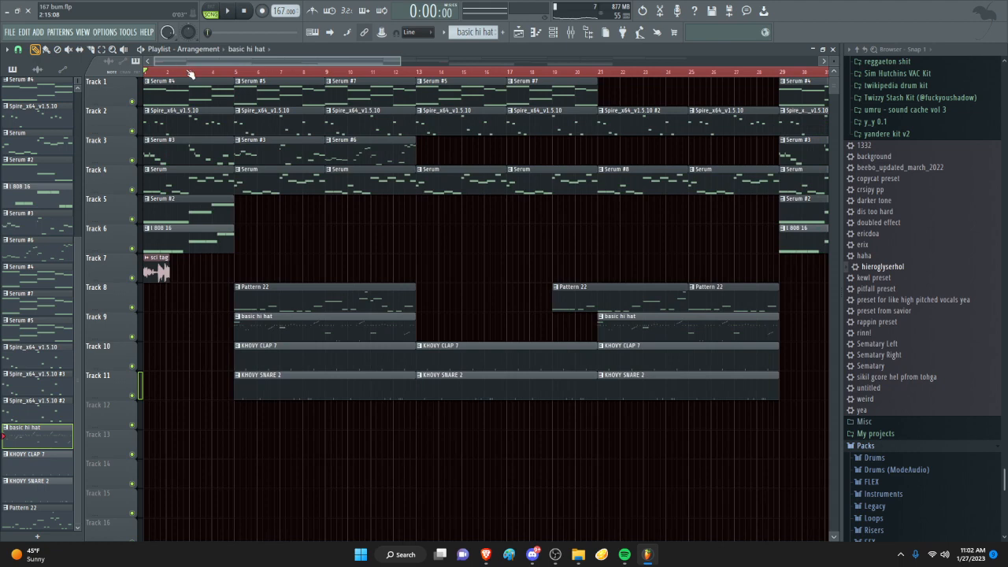
scroll(75, 109, "up", 3)
scroll(117, 170, "up", 2)
- Play the complete beat from the start with all tracks audible
key("space")
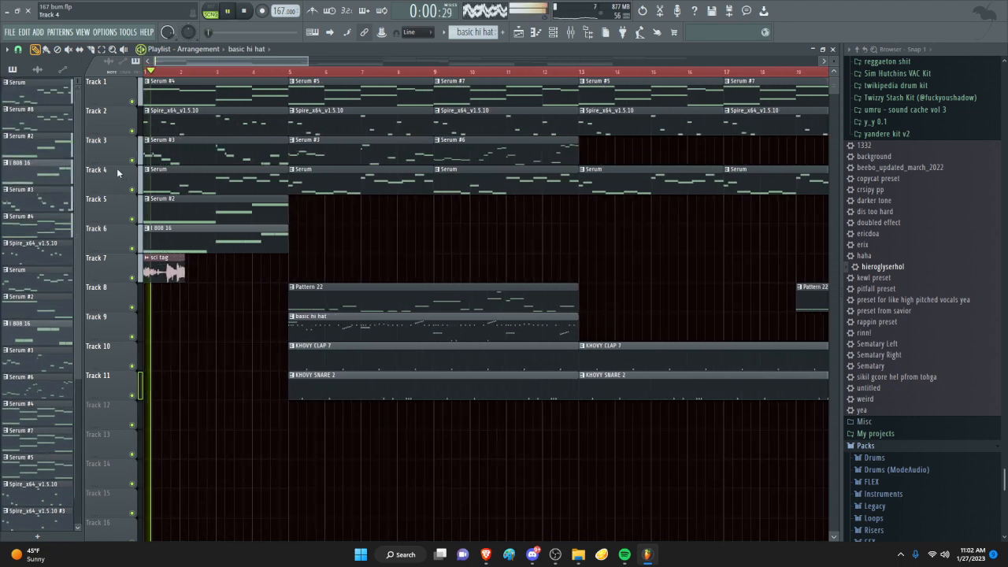
scroll(313, 71, "up", 3)
key("space")
- Play the intro on into the first drum section and pause playback
key("space")
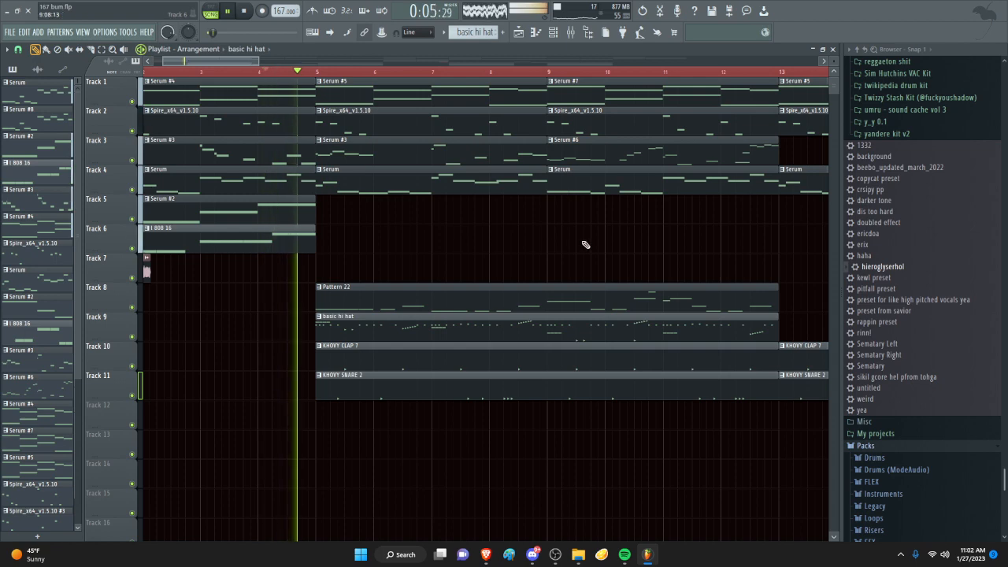
scroll(421, 205, "down", 3)
key("space")
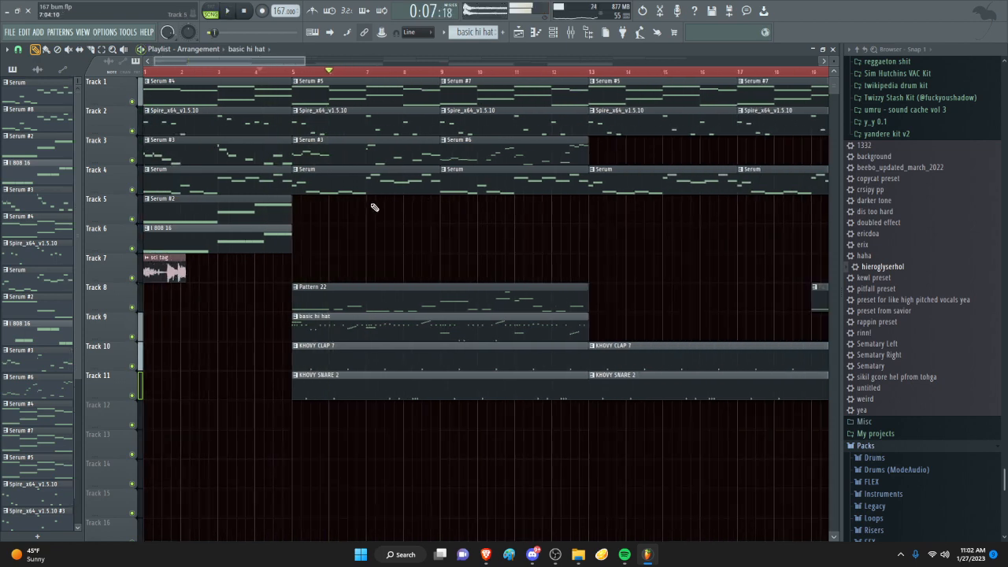
scroll(287, 117, "up", 1)
scroll(250, 74, "down", 3)
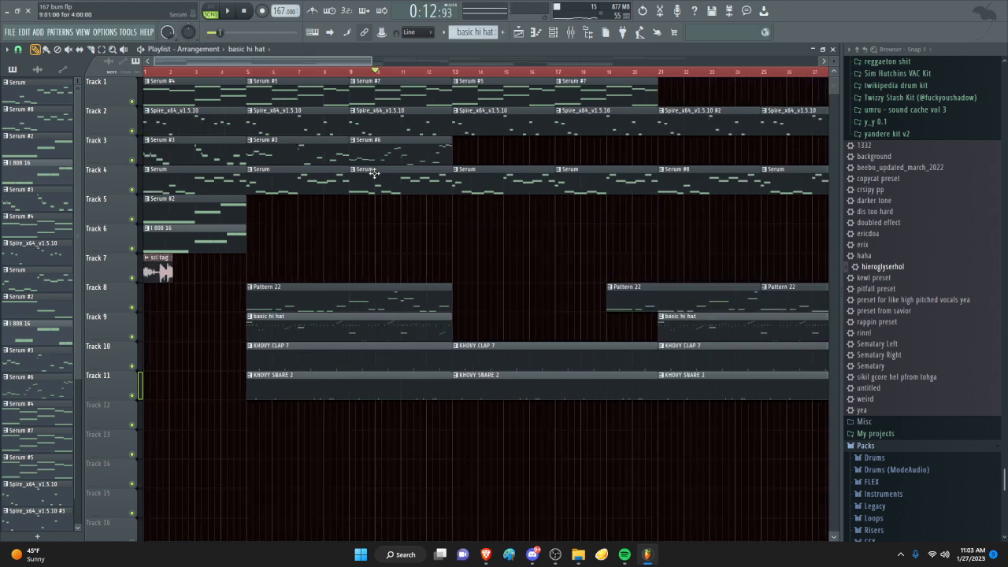
- Play all tracks from about bar 11, through the sections without hi-hats, on to about bar 23
scroll(376, 171, "down", 3)
scroll(358, 150, "up", 2)
left_click(306, 71)
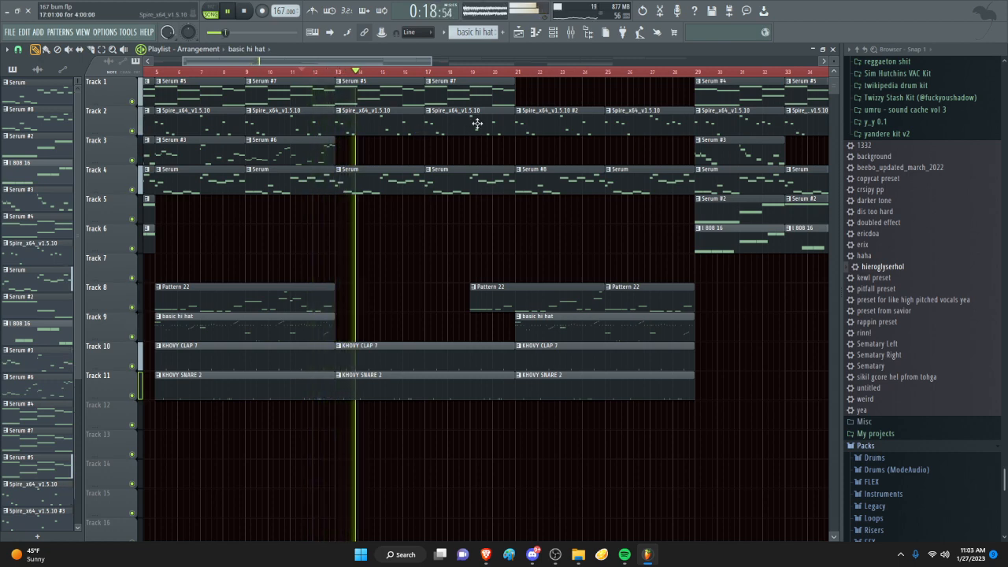
scroll(490, 194, "up", 2)
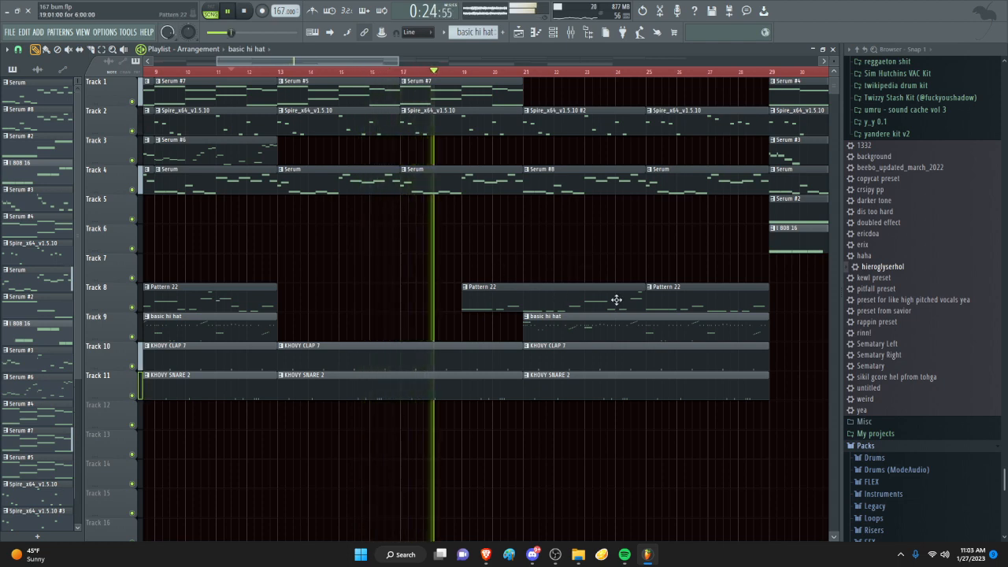
scroll(591, 307, "up", 2)
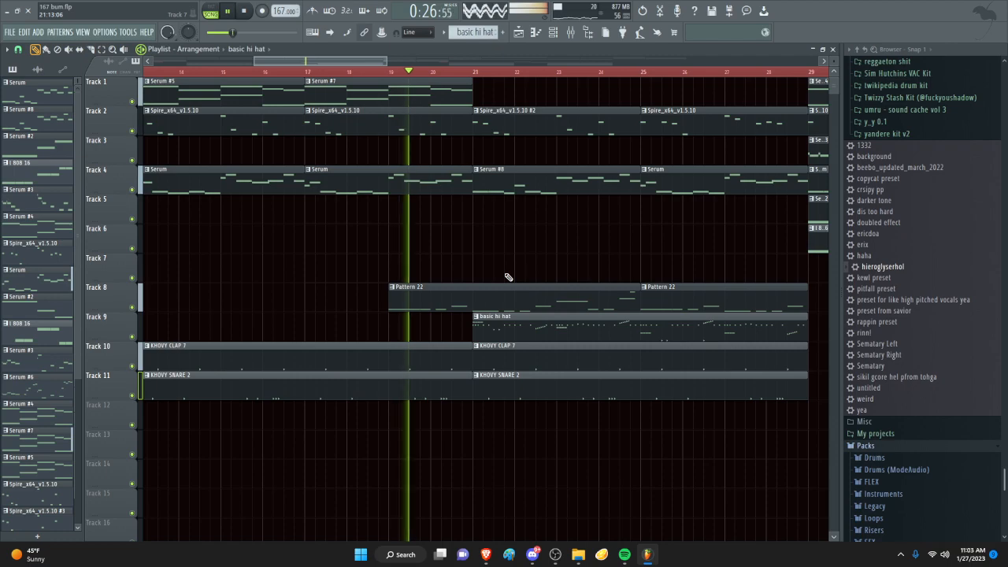
scroll(512, 284, "down", 4)
scroll(535, 305, "down", 3)
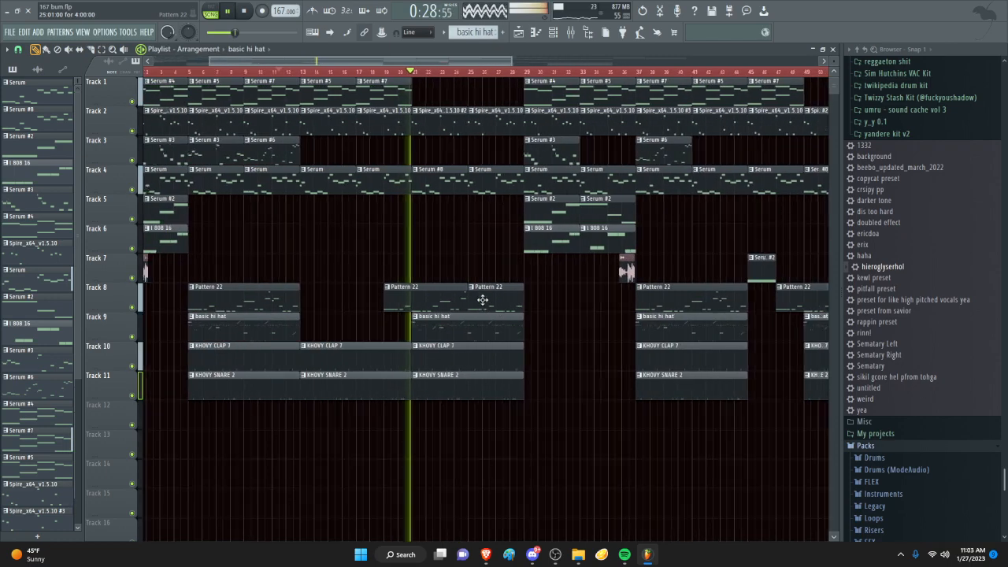
scroll(409, 291, "up", 5)
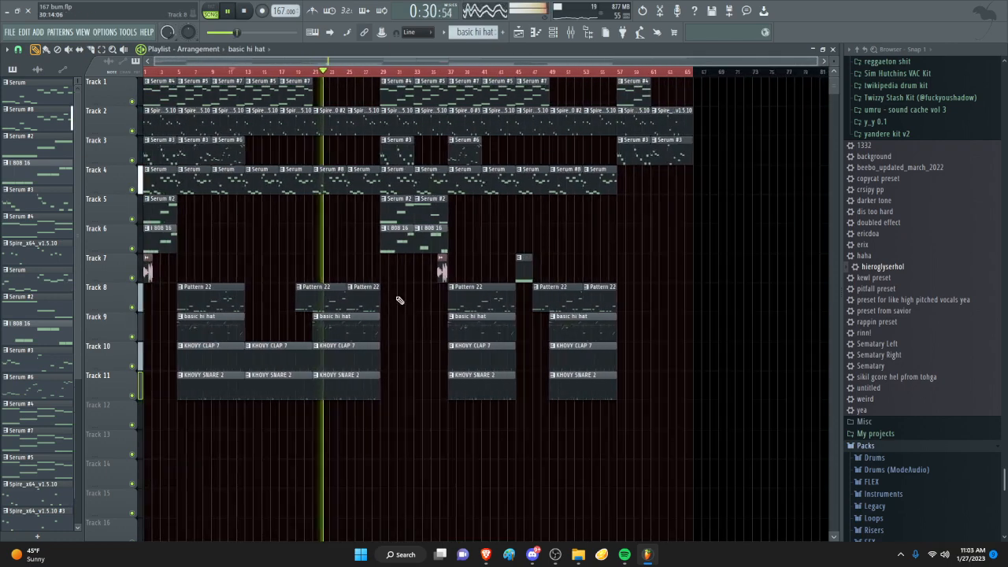
scroll(312, 311, "up", 1)
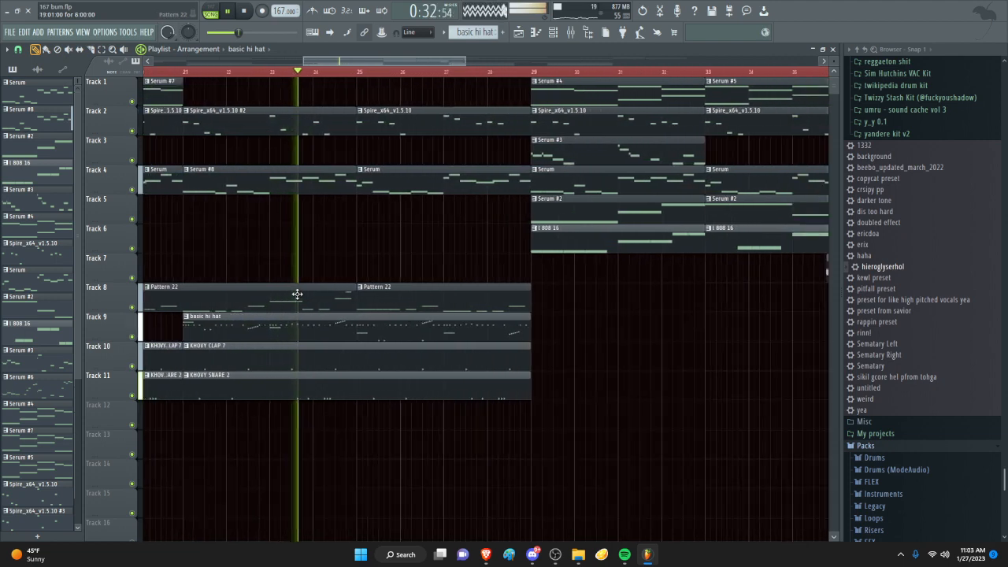
- Set the playhead to bar 21, where the Track 1 clips end, and play a short part from there
scroll(297, 294, "down", 3)
scroll(207, 292, "up", 2)
left_click(247, 78)
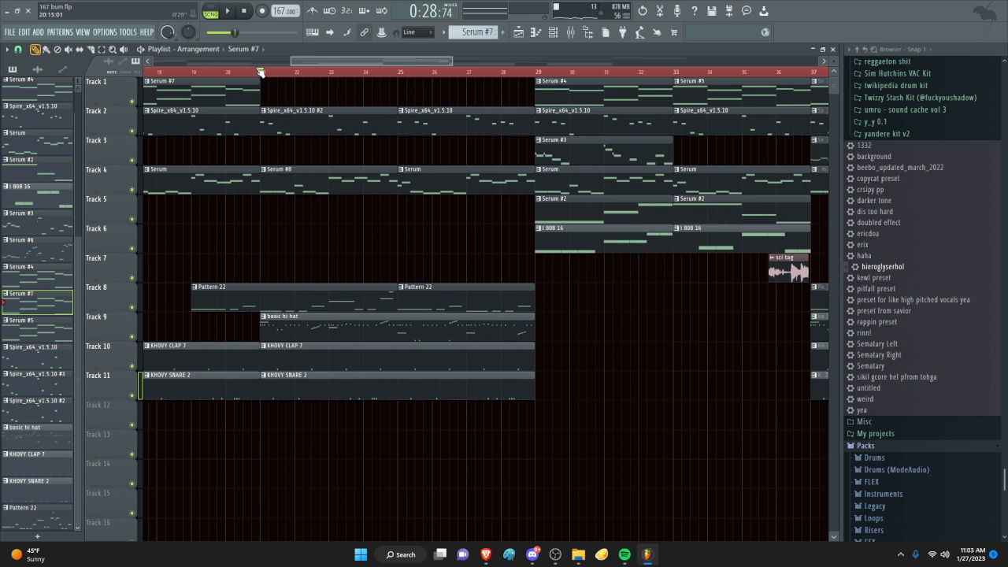
scroll(260, 134, "down", 3)
scroll(261, 148, "up", 3)
scroll(271, 214, "down", 6)
scroll(265, 196, "up", 3)
key("space")
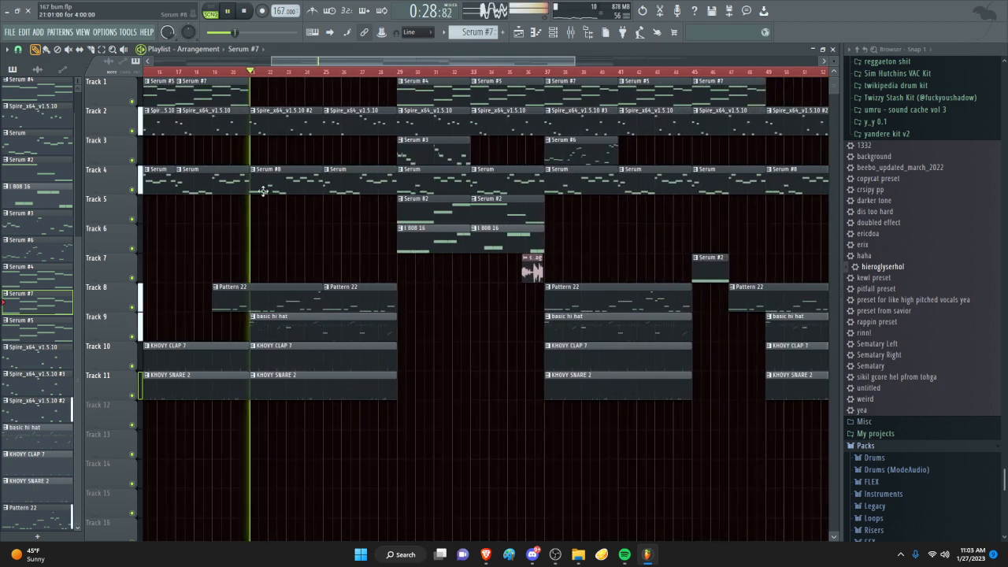
scroll(264, 191, "up", 3)
key("space")
- Solo Track 4 and play its Serum clips from about bar 17 into the Serum #8 clip at bar 21
scroll(31, 123, "up", 5)
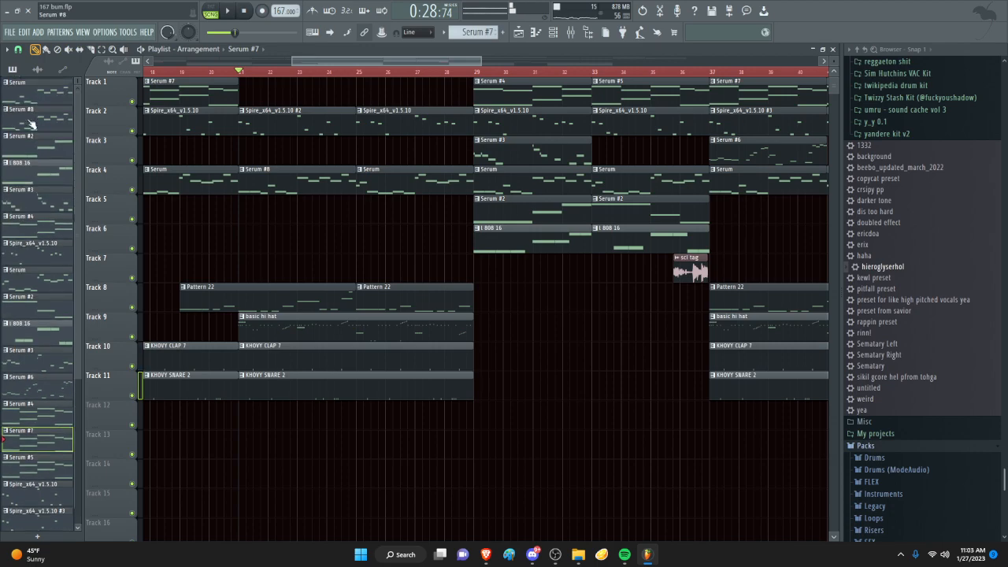
scroll(172, 105, "down", 8)
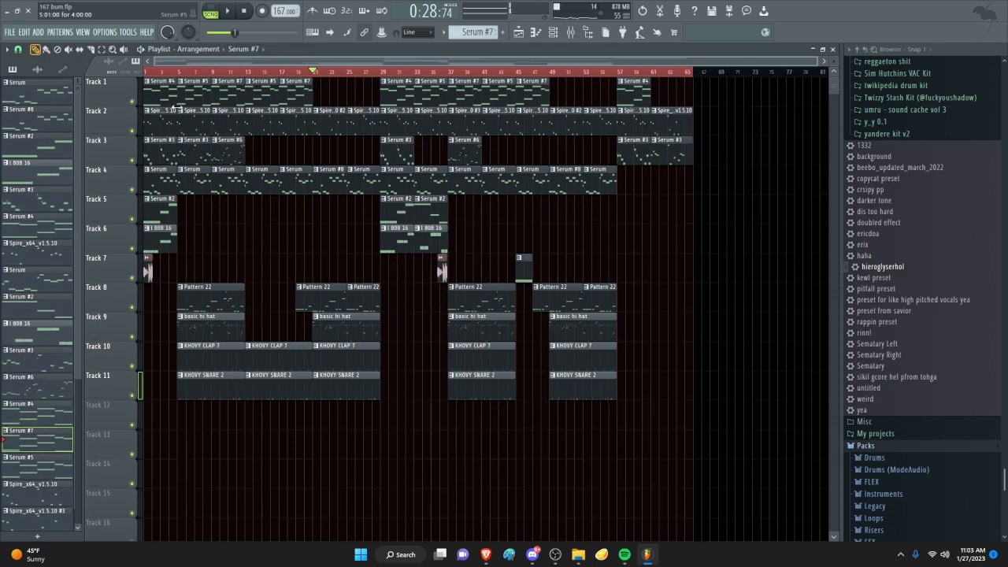
scroll(156, 111, "up", 8)
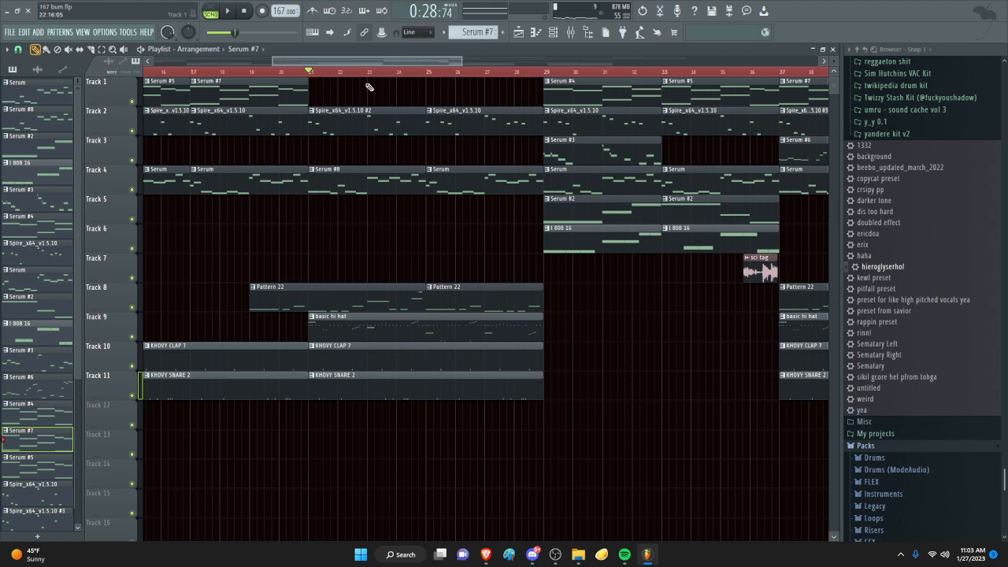
scroll(369, 87, "down", 4)
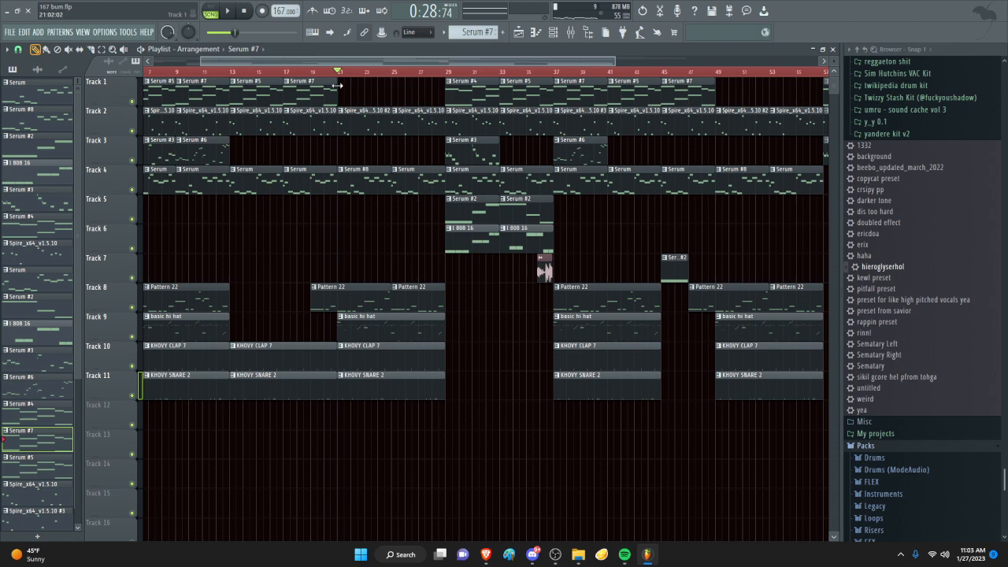
scroll(353, 202, "up", 4)
right_click(132, 190)
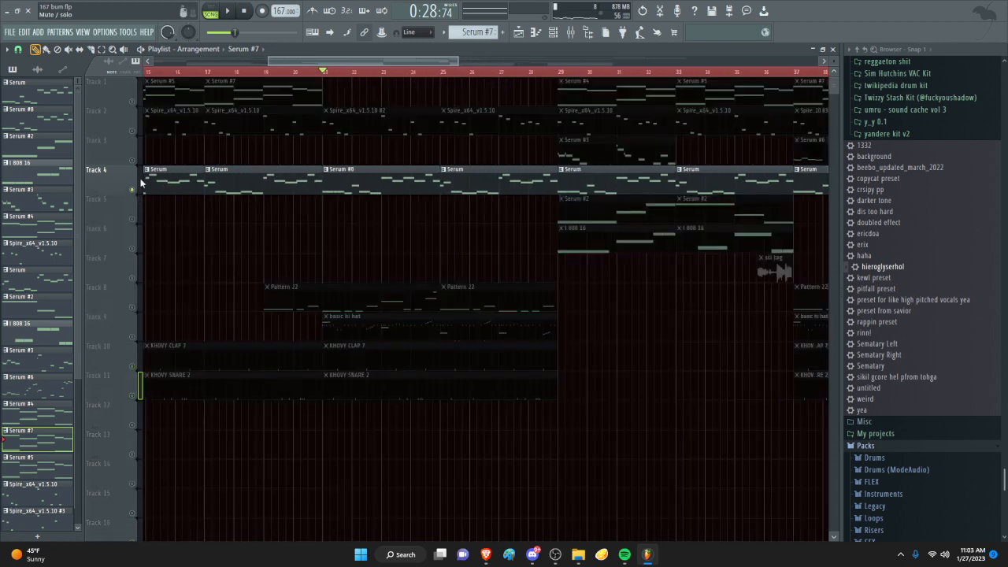
scroll(331, 189, "up", 2)
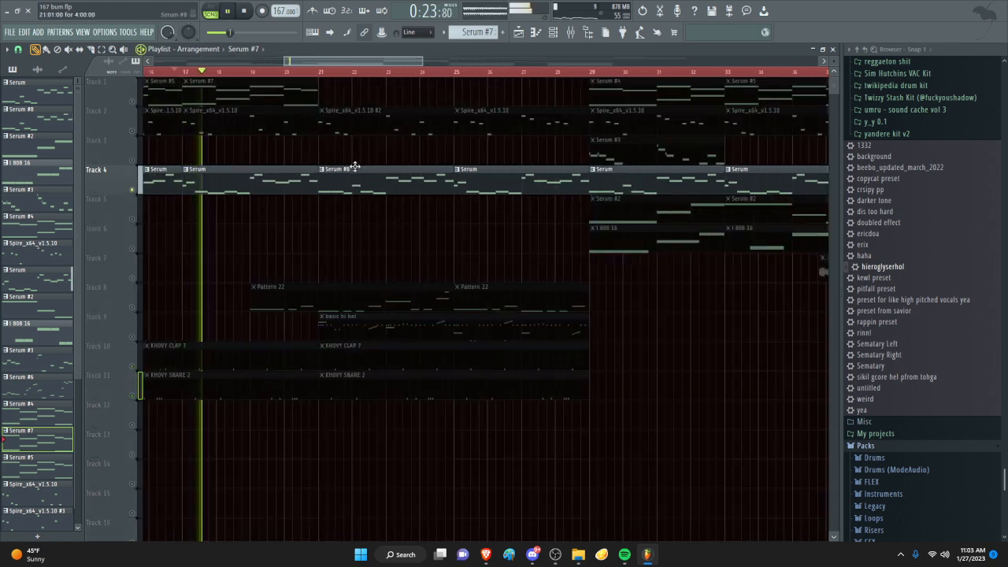
scroll(338, 214, "up", 2)
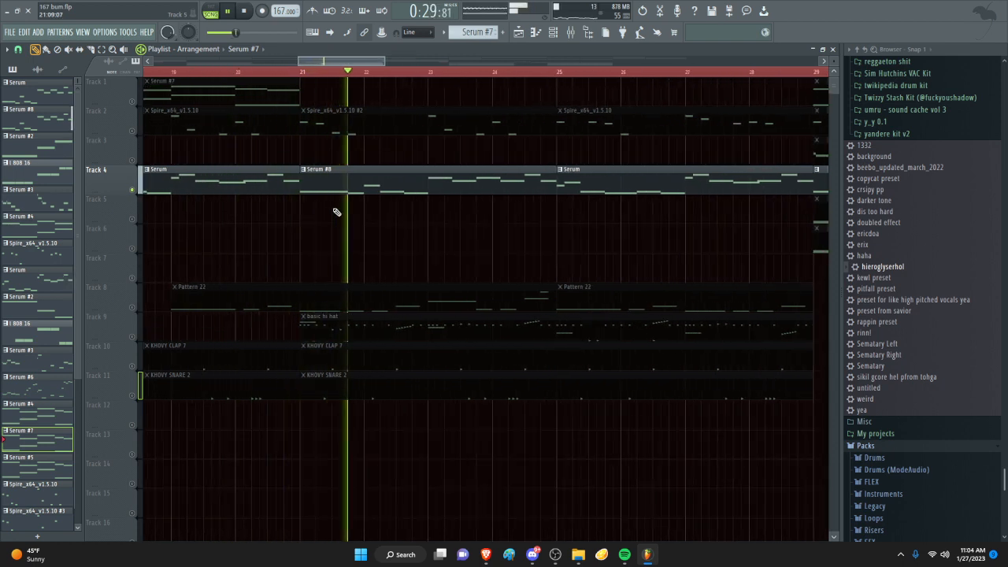
key("space")
- Solo Track 2 to play its Spire_x64_v1.5.10 clips from about bar 19, and make all tracks audible again
left_click(136, 130)
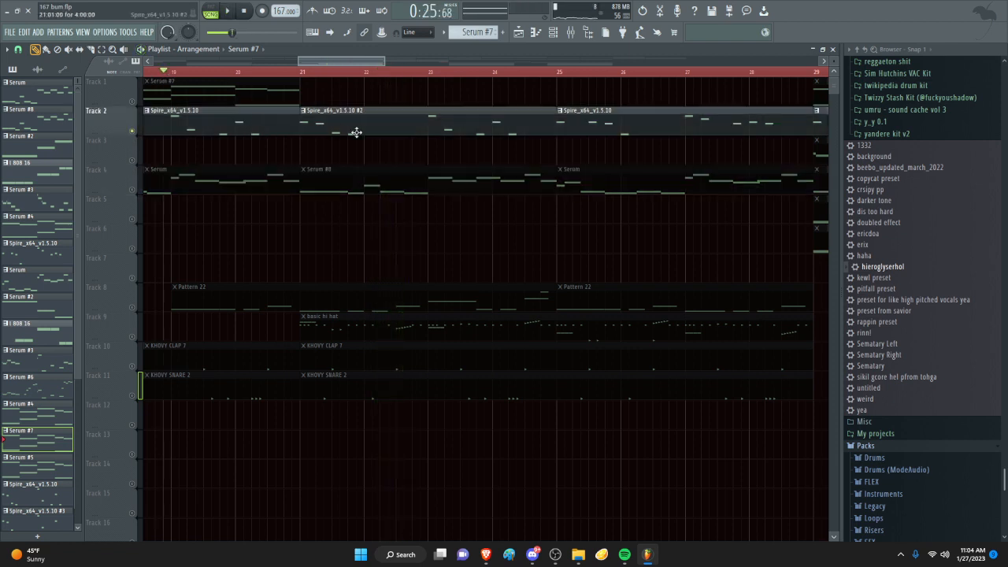
key("space")
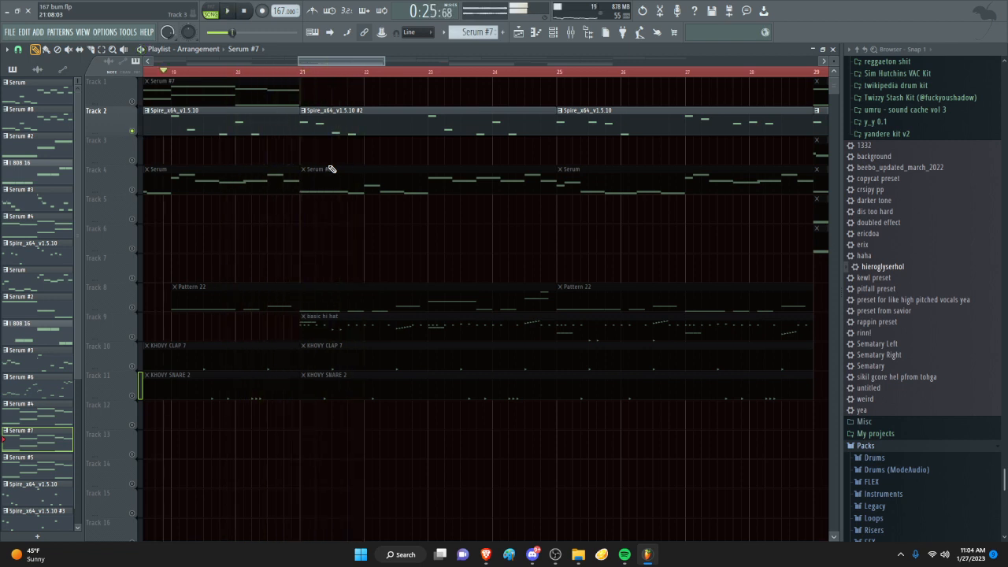
scroll(162, 166, "down", 3)
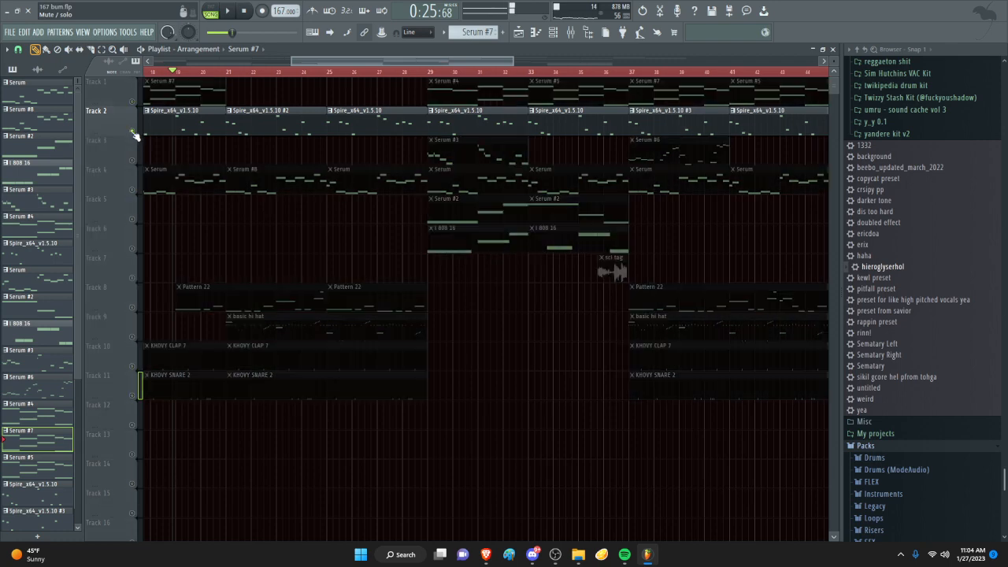
right_click(133, 132)
- Play the outro from about bar 55 to the last clips at bar 65, and return the playhead to the song start
scroll(299, 205, "down", 5)
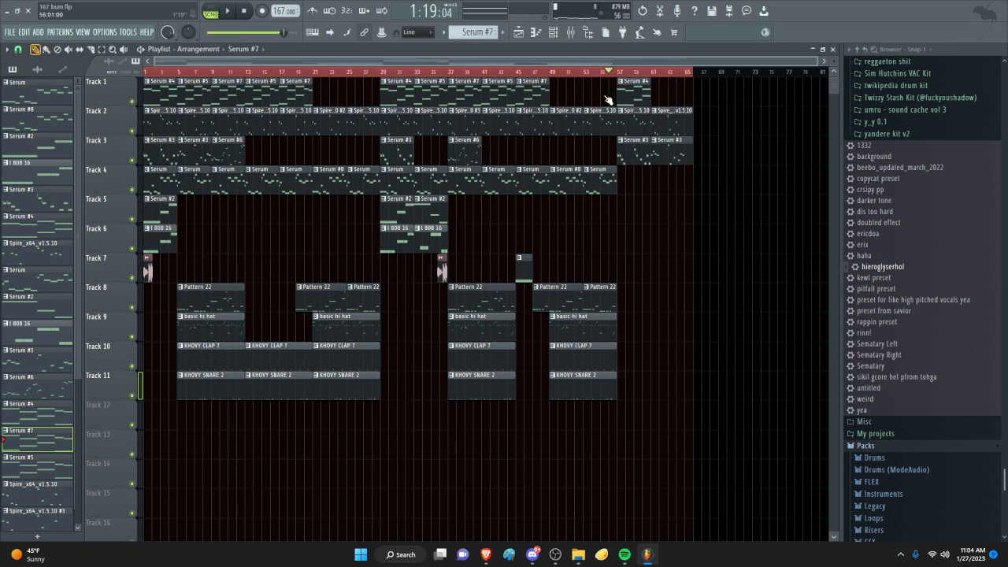
scroll(608, 100, "up", 5)
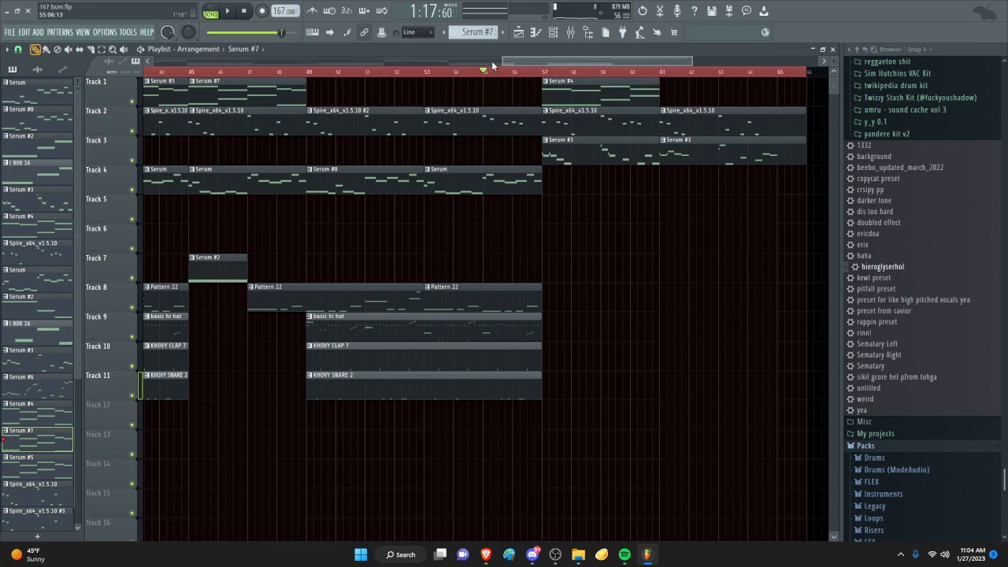
scroll(562, 214, "down", 3)
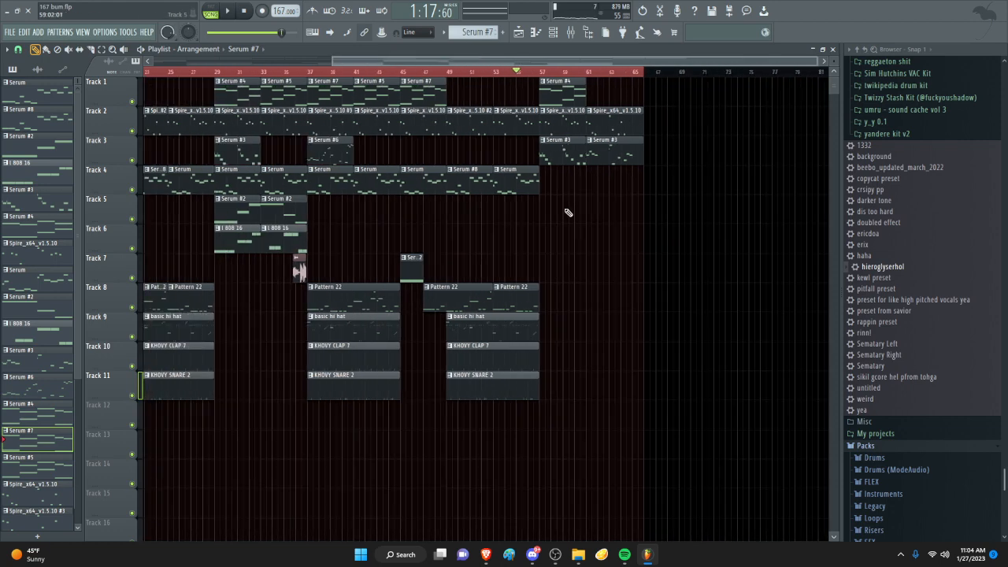
key("space")
scroll(603, 236, "up", 4)
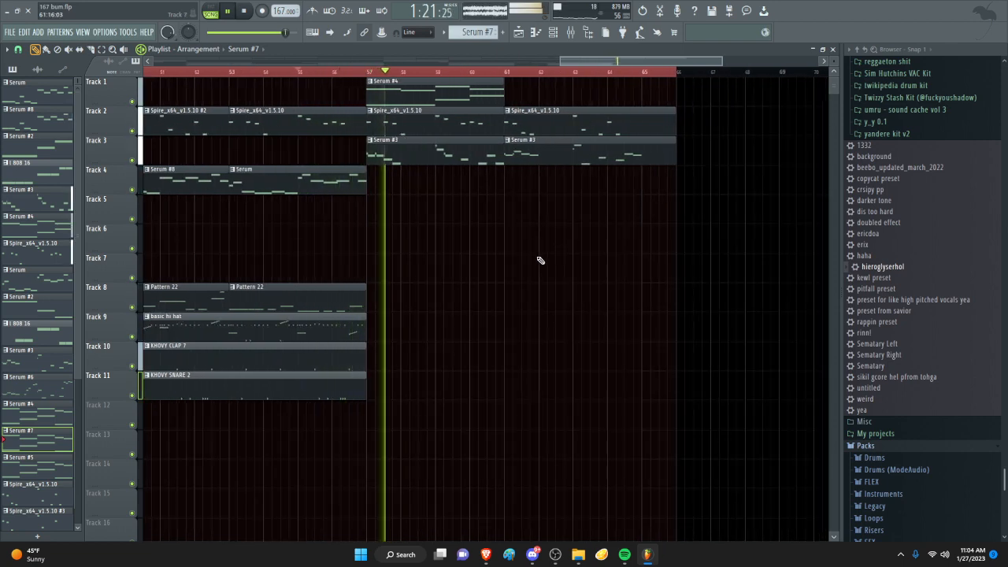
scroll(541, 261, "down", 3)
scroll(582, 269, "up", 3)
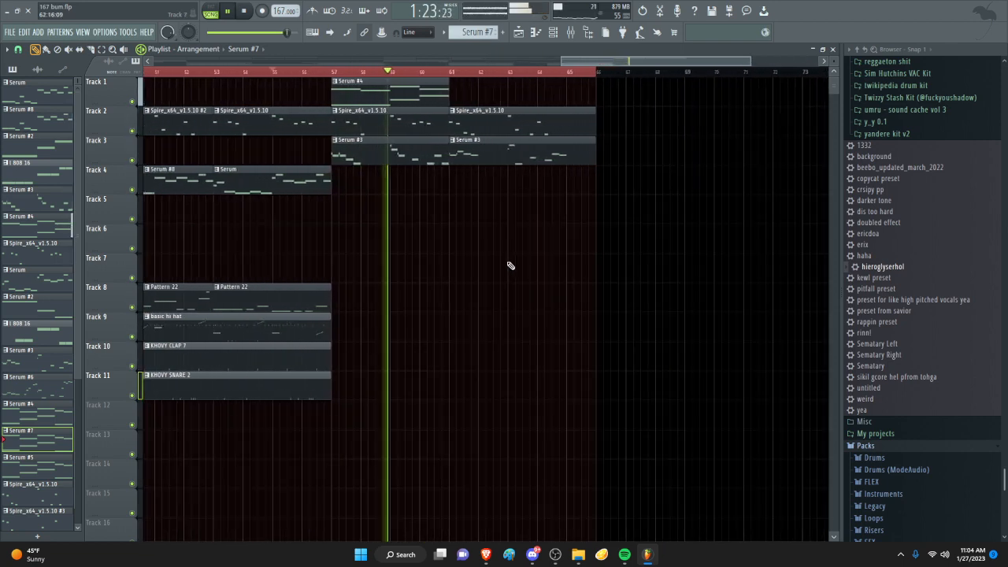
scroll(510, 266, "up", 1)
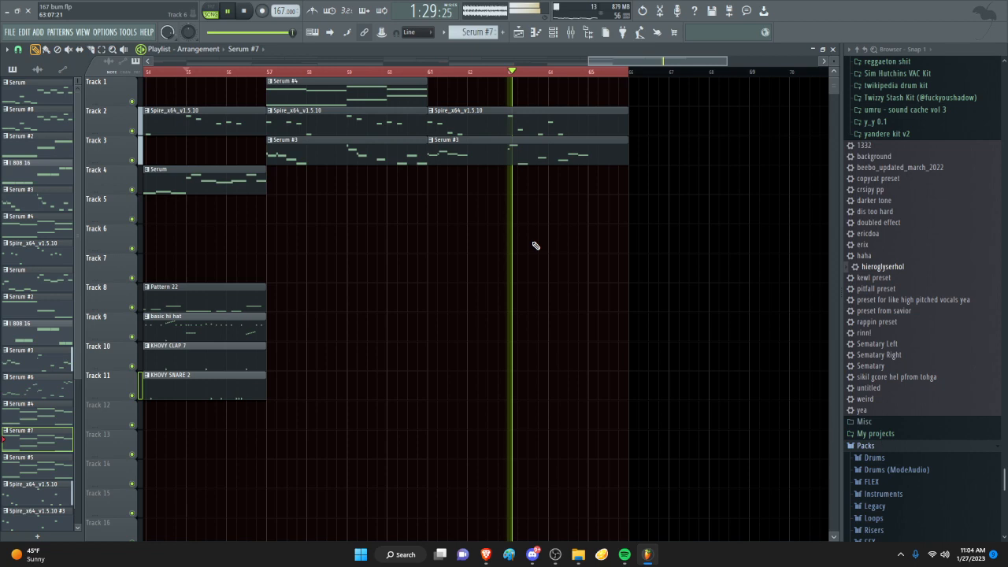
scroll(652, 251, "up", 2)
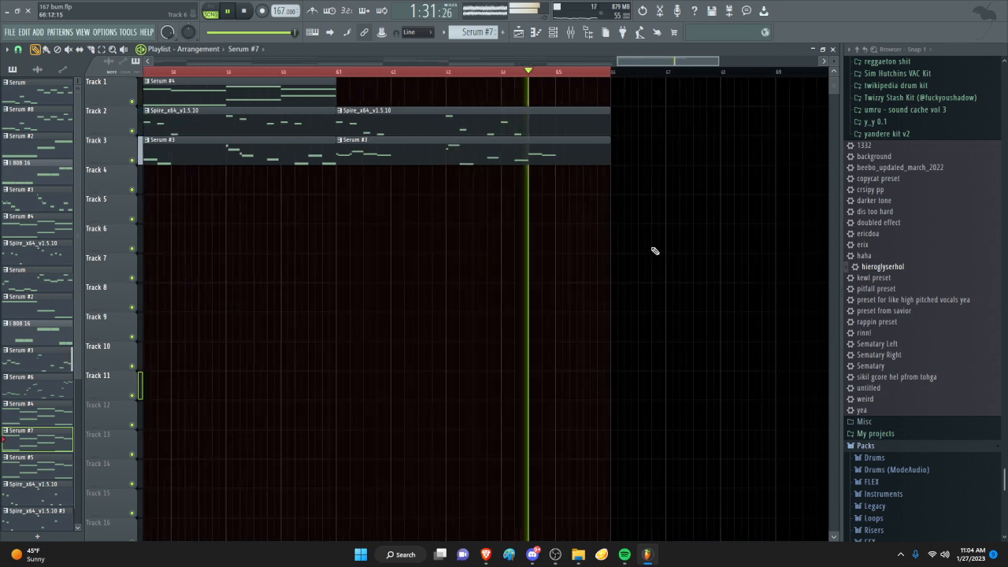
key("space")
scroll(627, 212, "down", 3)
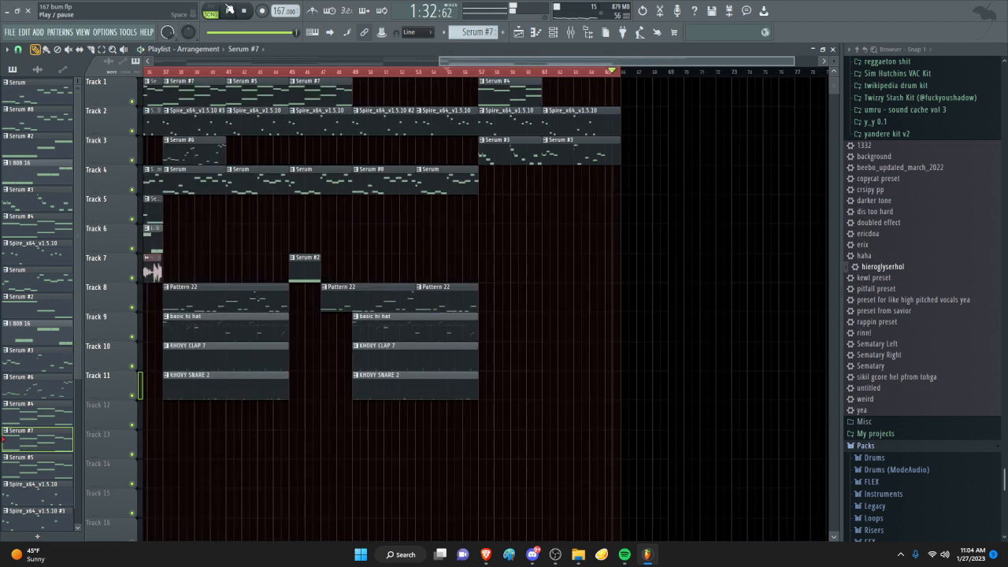
scroll(219, 215, "down", 3)
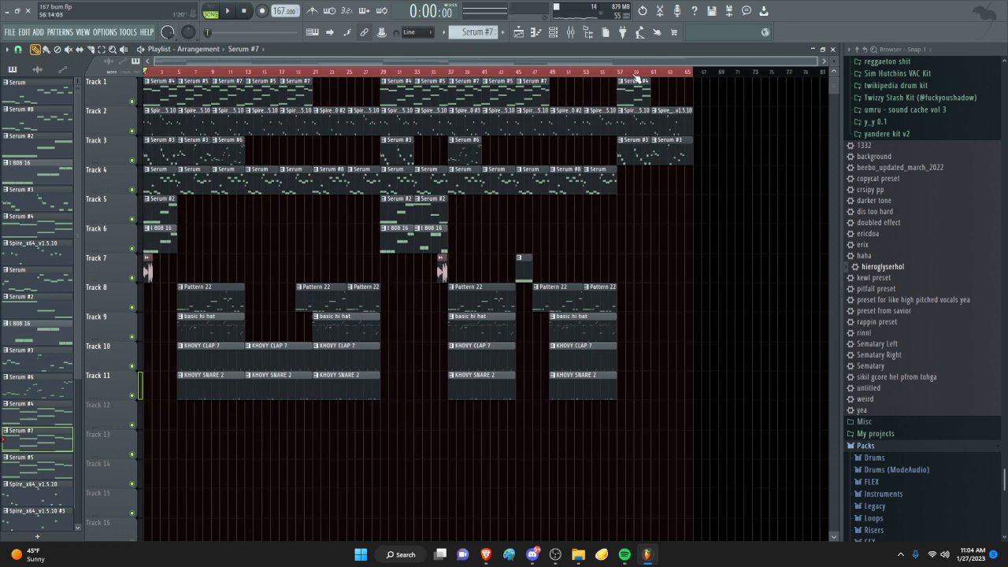
- Open the mixer and inspect the effect slots of Insert 3
left_click(569, 33)
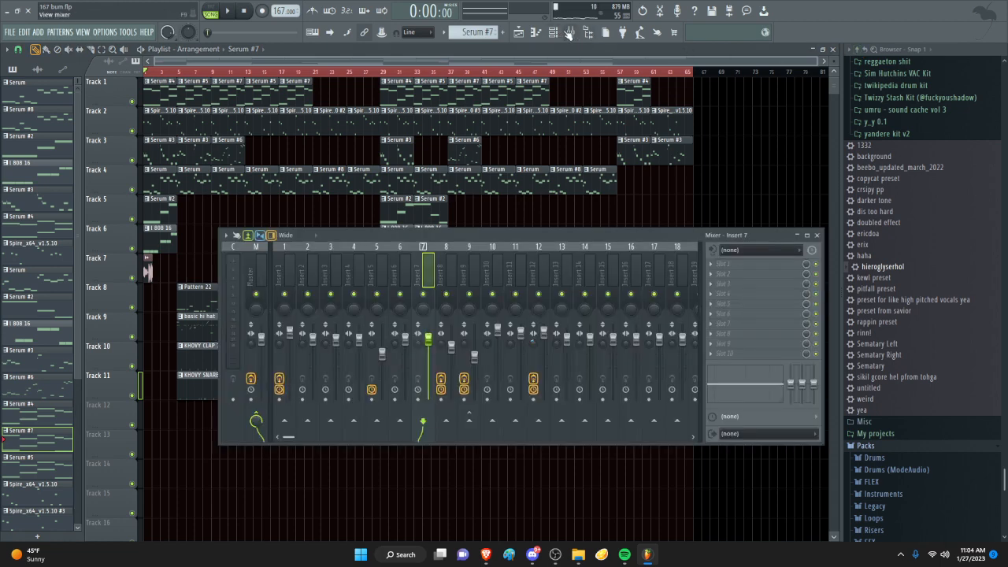
left_click(622, 271)
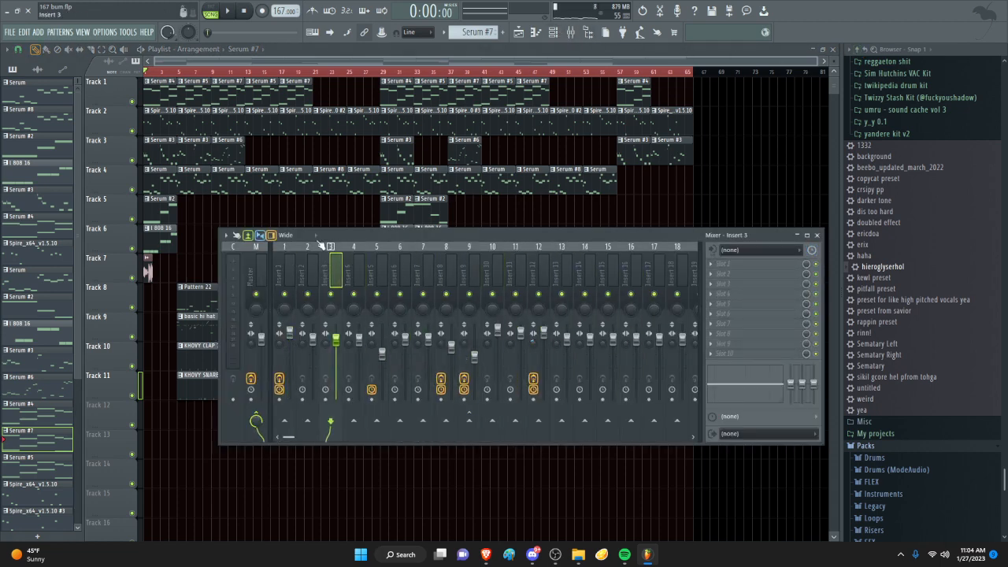
left_click_drag(818, 63, 765, 79)
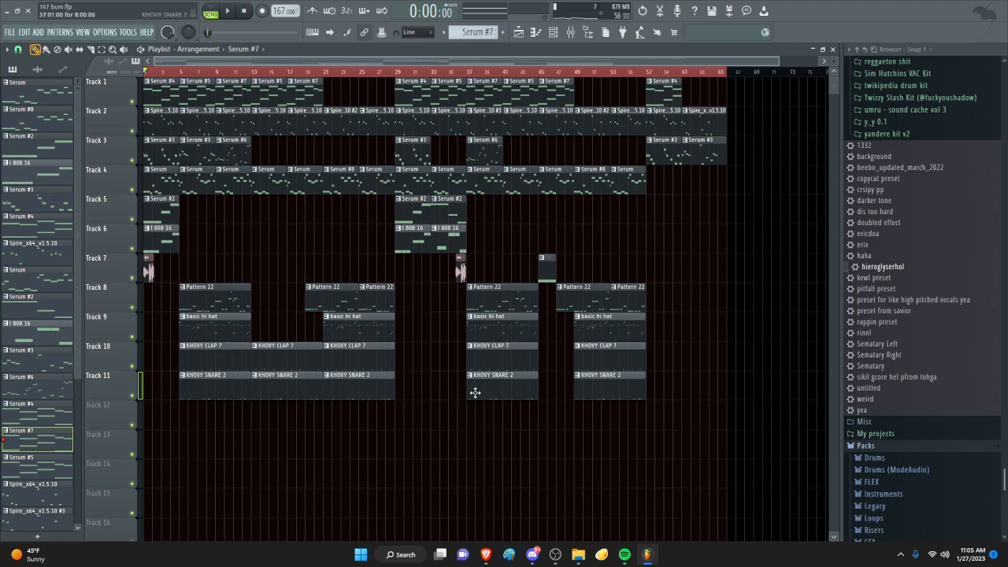
scroll(465, 405, "up", 10)
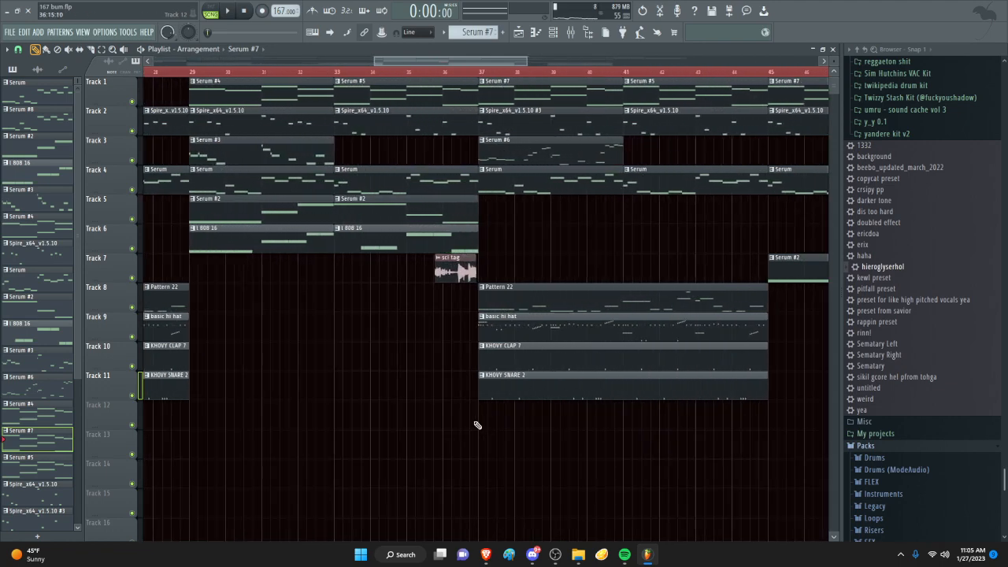
scroll(553, 433, "down", 7)
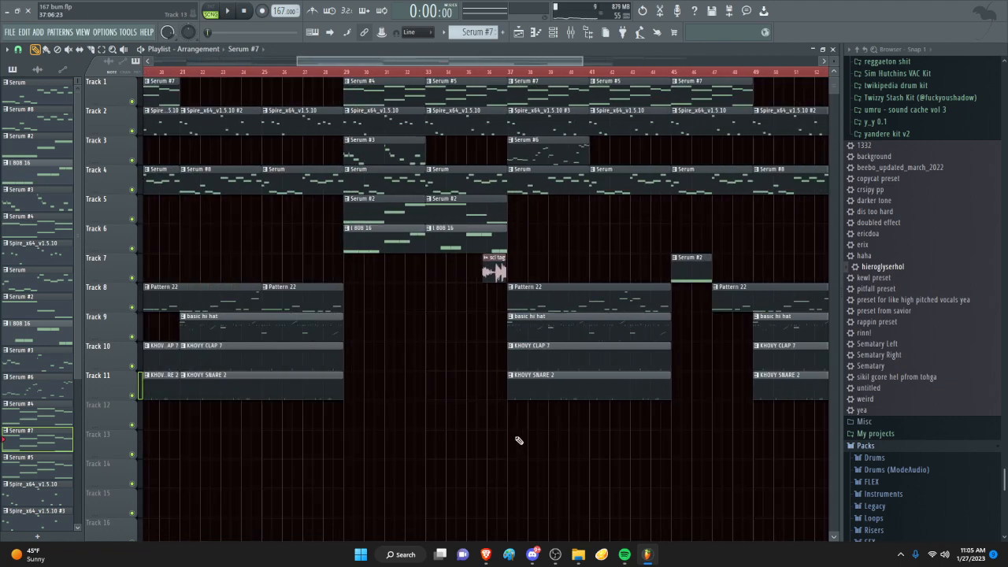